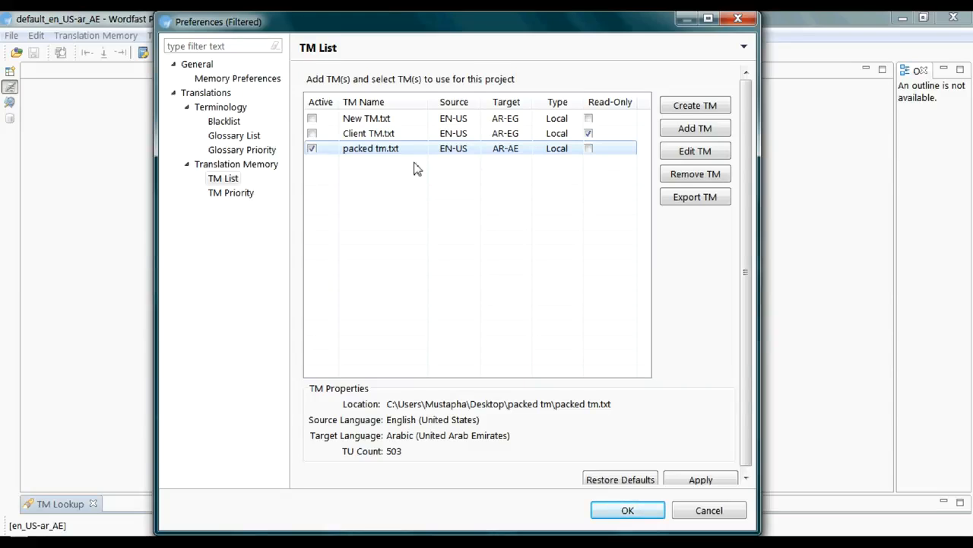
# Remove packed tm.txt from the TM list and add it back as a local TM from the packed tm folder.
pyautogui.press('Delete')
pyautogui.press('Return')
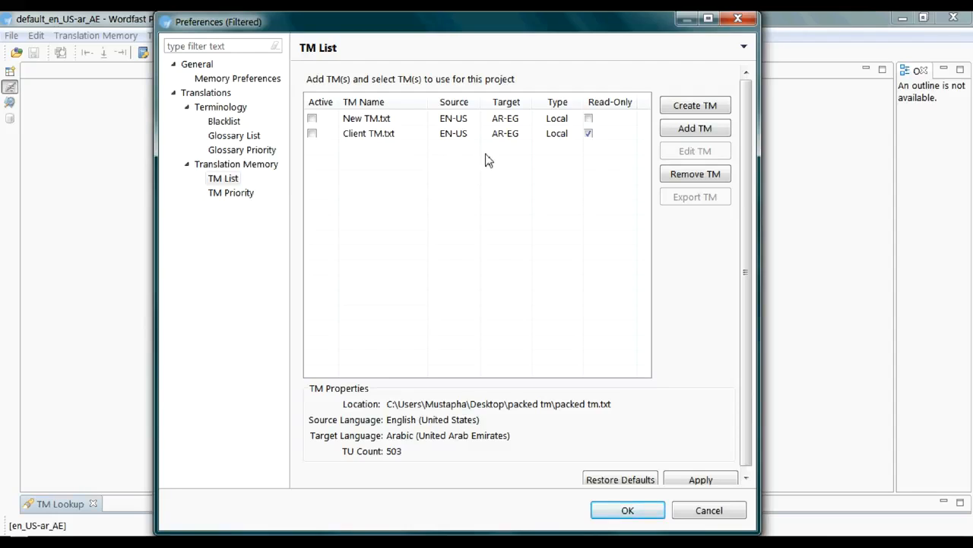
pyautogui.click(711, 137)
pyautogui.click(584, 61)
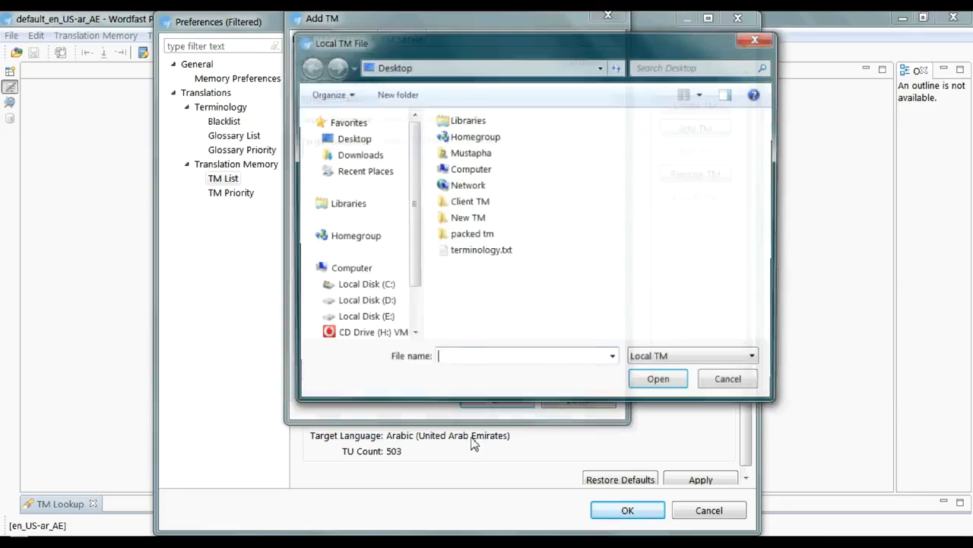
pyautogui.doubleClick(479, 233)
pyautogui.click(496, 121)
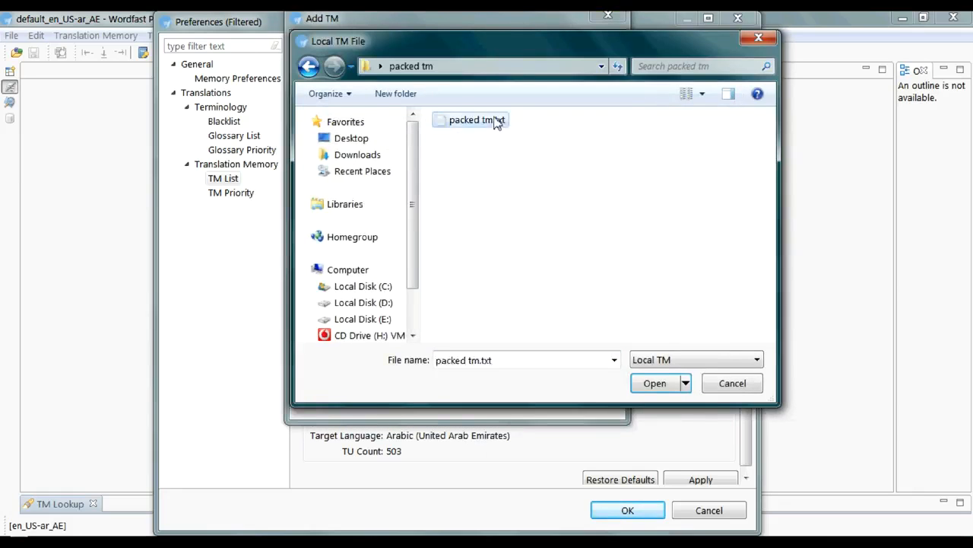
pyautogui.doubleClick(496, 120)
pyautogui.click(496, 397)
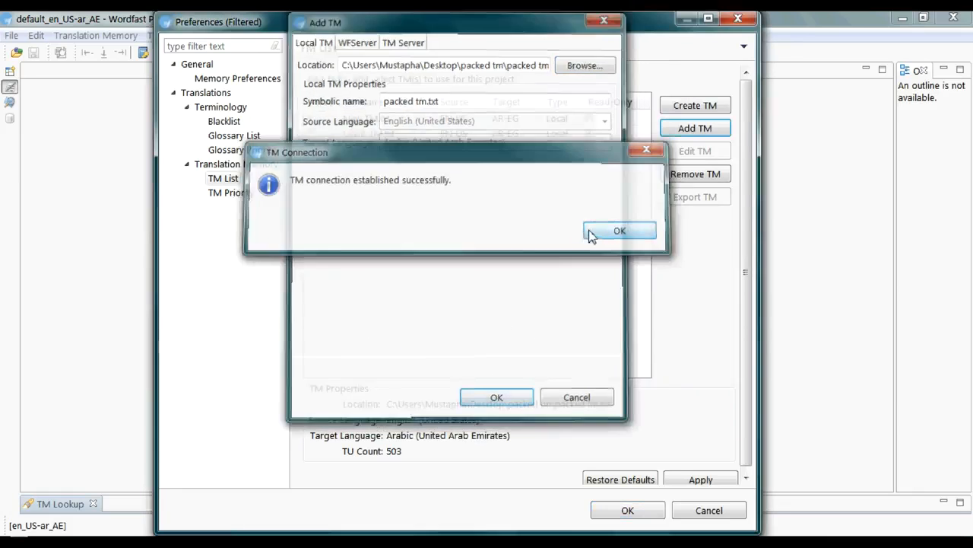
pyautogui.click(591, 236)
# Export packed tm.txt in Translation Memory eXchange format to the packed tm folder as exporteddd and close the preferences.
pyautogui.click(387, 148)
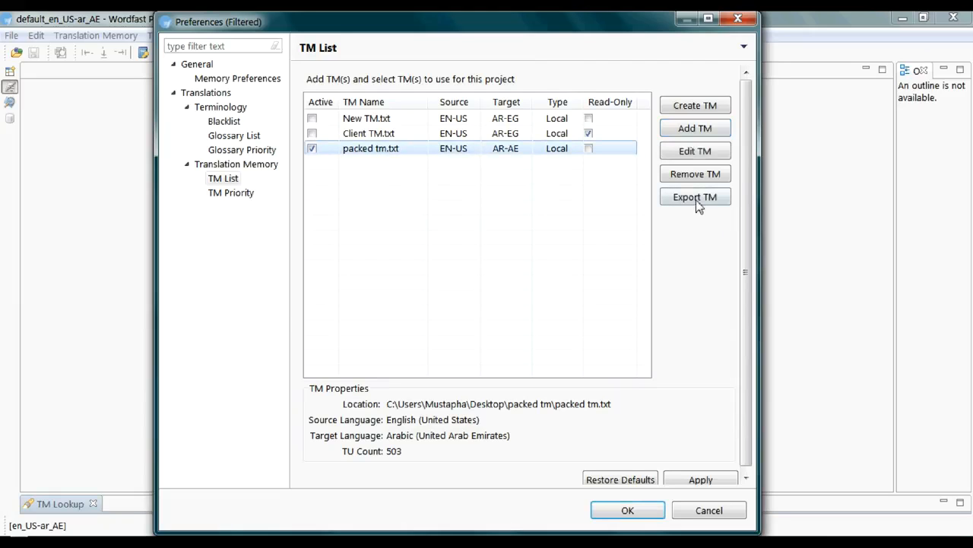
pyautogui.click(694, 200)
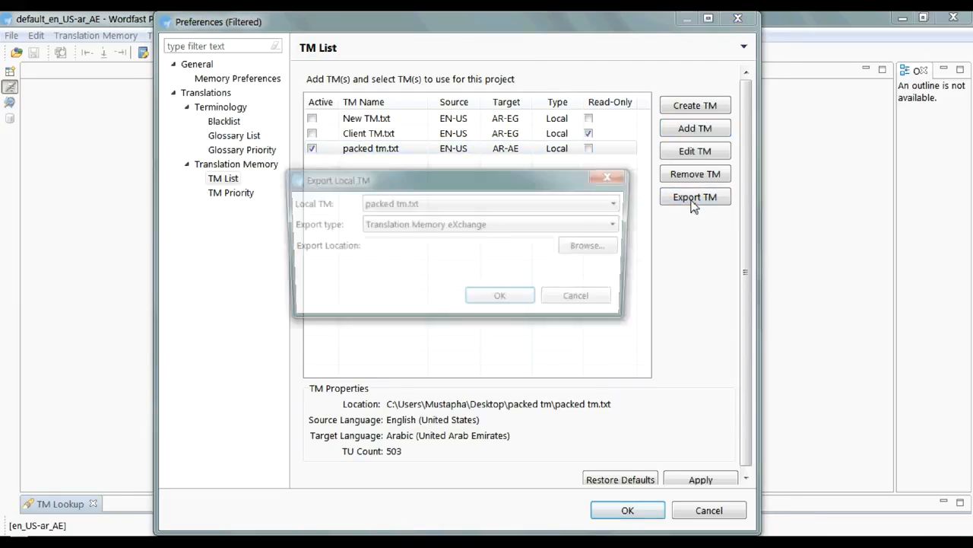
pyautogui.click(601, 246)
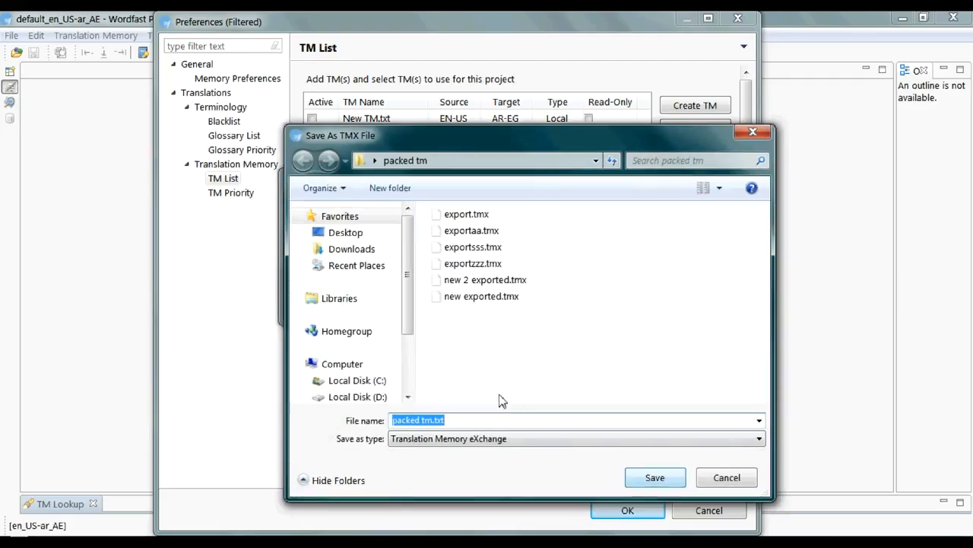
pyautogui.write('pa')
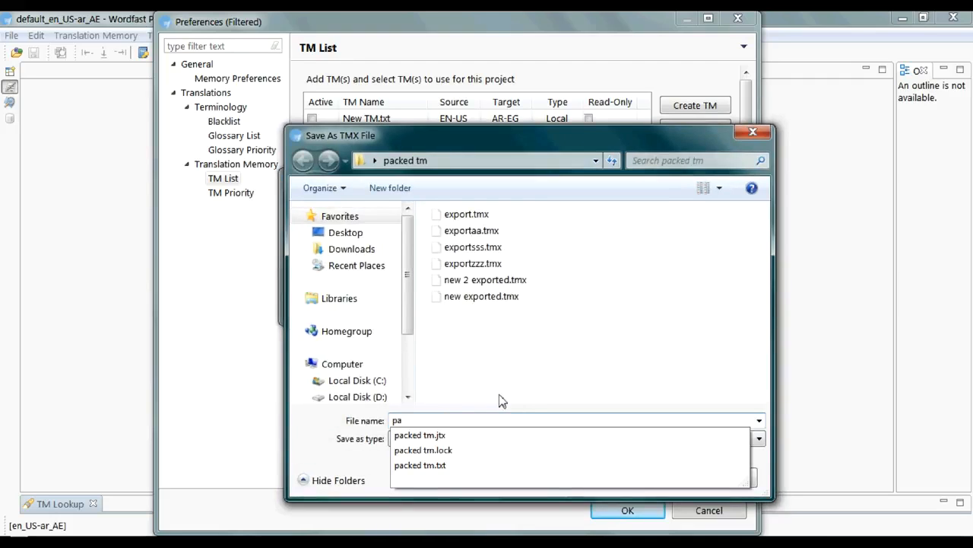
pyautogui.write('cked')
pyautogui.press('Escape')
pyautogui.hotkey('ctrl', 'a')
pyautogui.write('exporteddd')
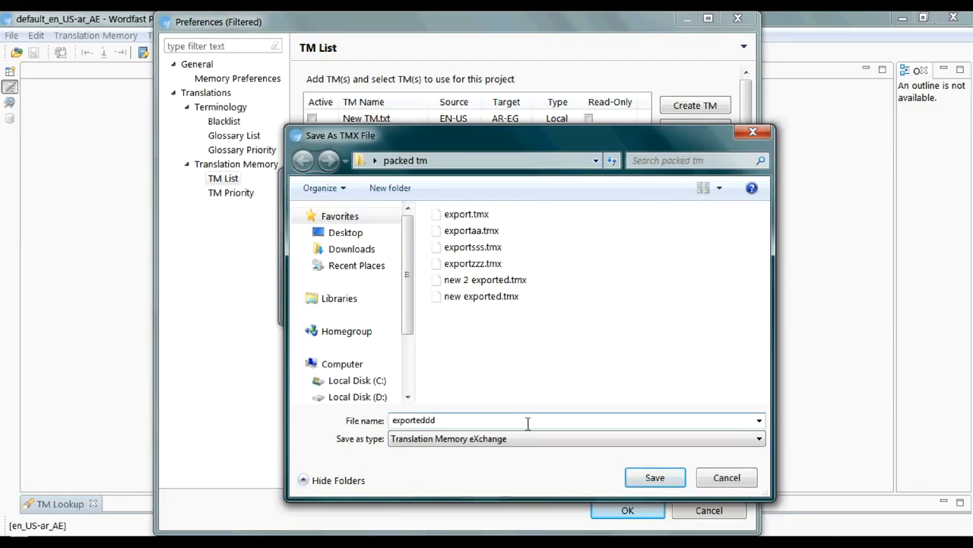
pyautogui.click(652, 479)
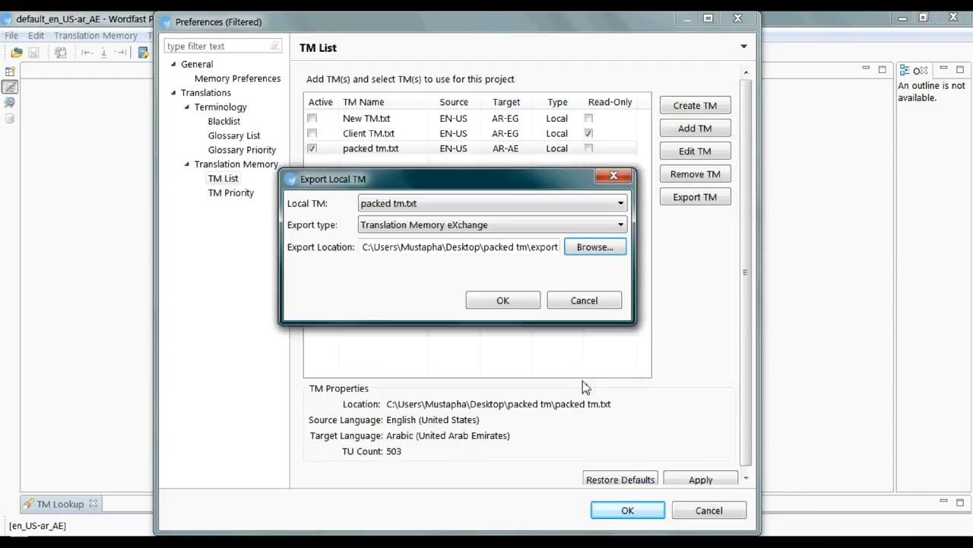
pyautogui.click(507, 300)
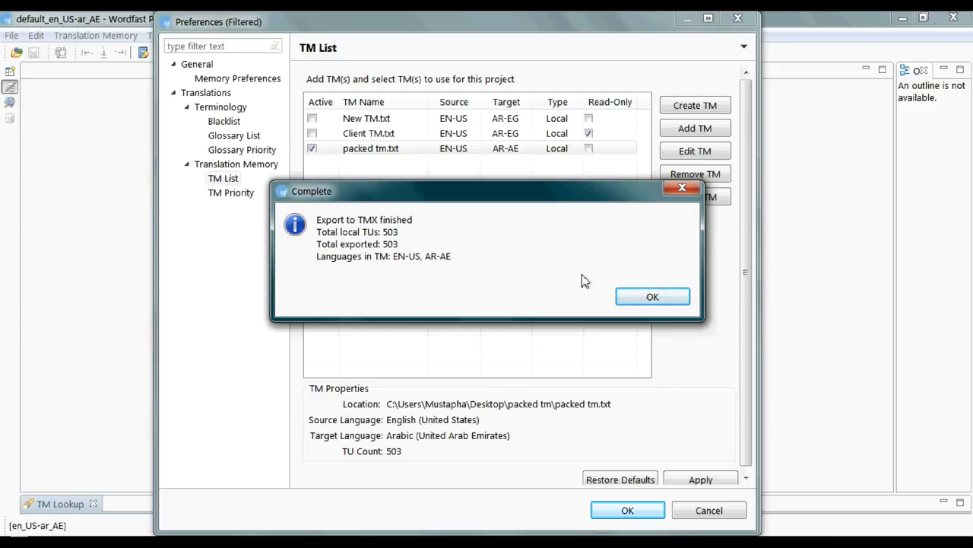
pyautogui.click(626, 297)
pyautogui.click(612, 509)
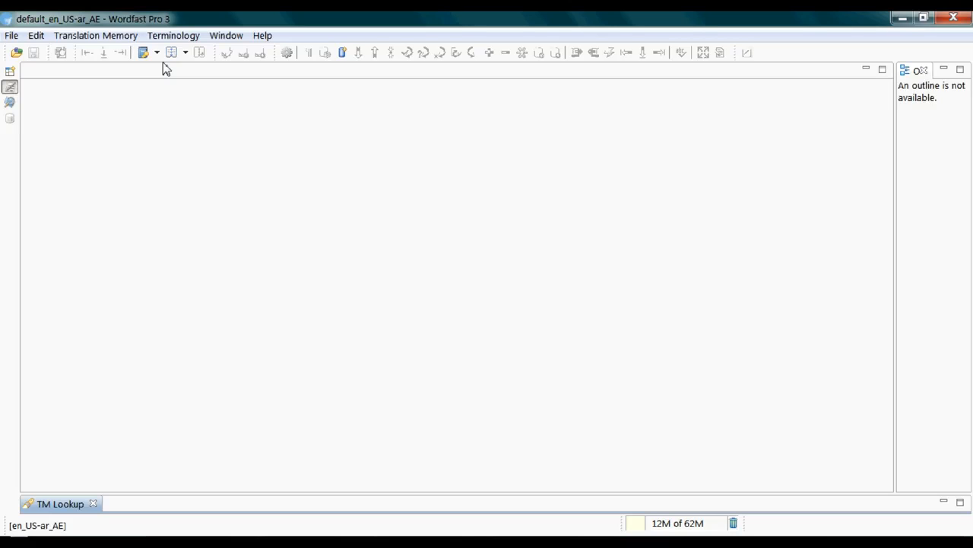
# Open the glossary list and remove the automobile glossary from it.
pyautogui.click(176, 37)
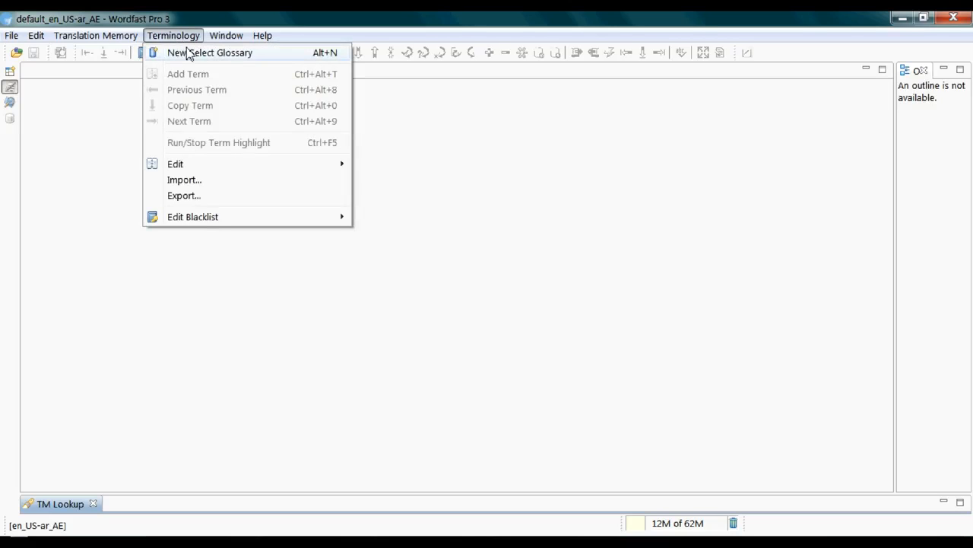
pyautogui.click(190, 54)
pyautogui.click(375, 122)
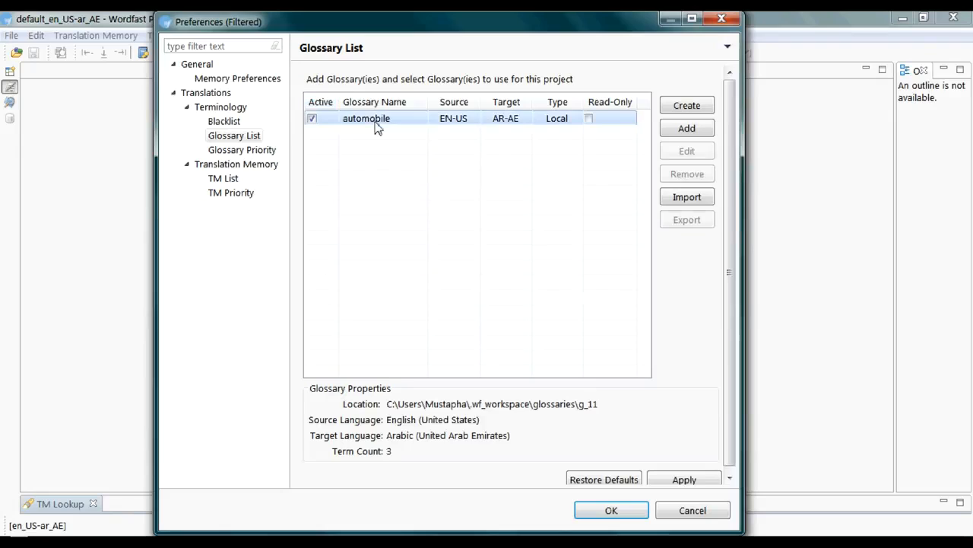
pyautogui.press('Delete')
pyautogui.press('Return')
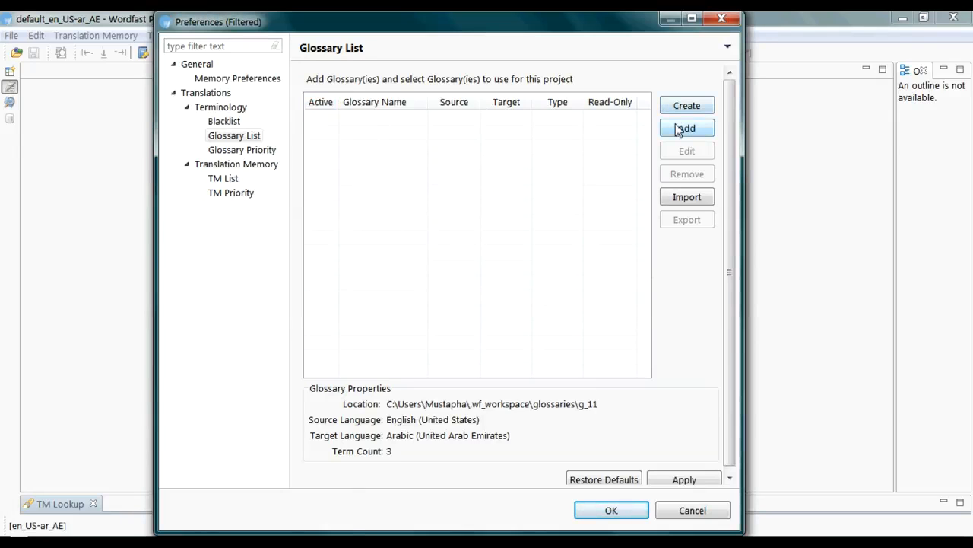
# Set up a glossary import of the tab-delimited file terminology.txt from the Desktop into a new glossary.
pyautogui.click(684, 129)
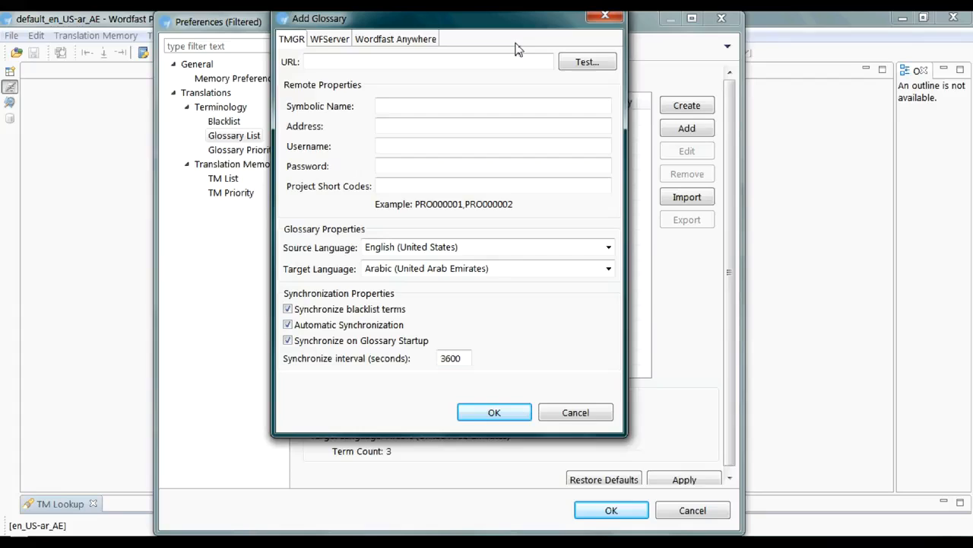
pyautogui.click(570, 412)
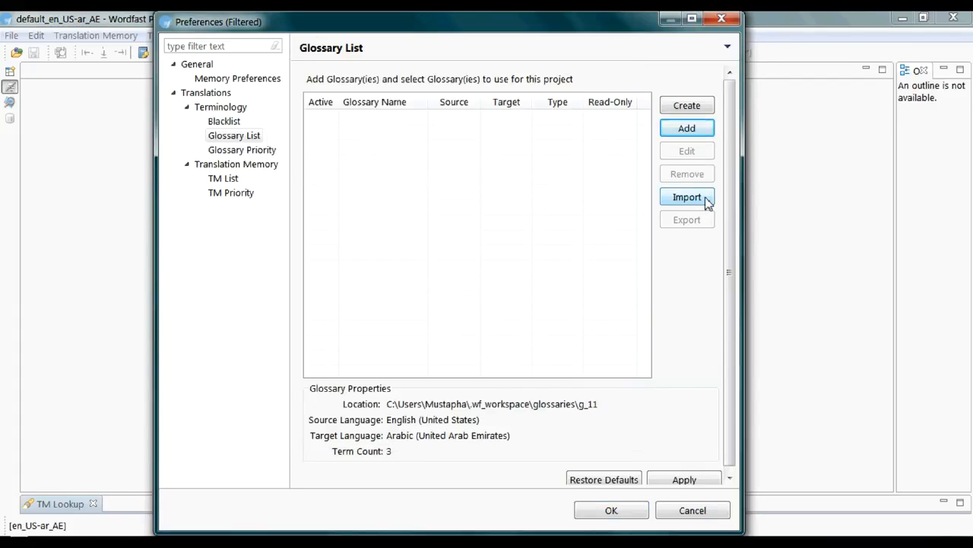
pyautogui.click(707, 200)
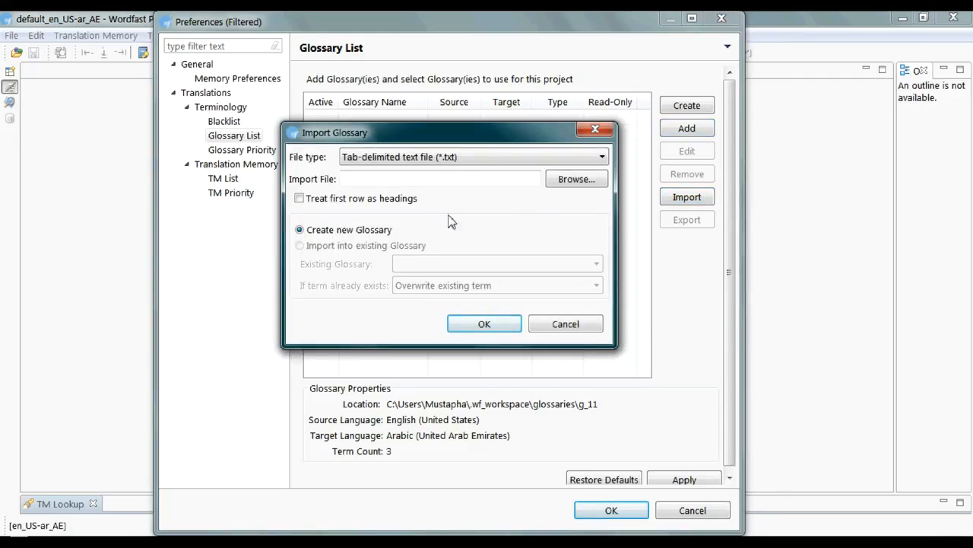
pyautogui.click(575, 178)
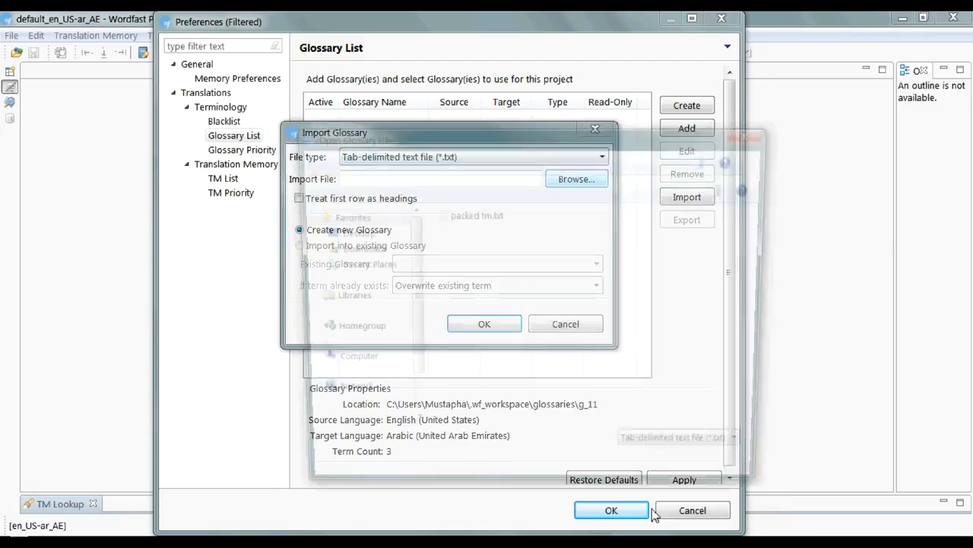
pyautogui.click(339, 232)
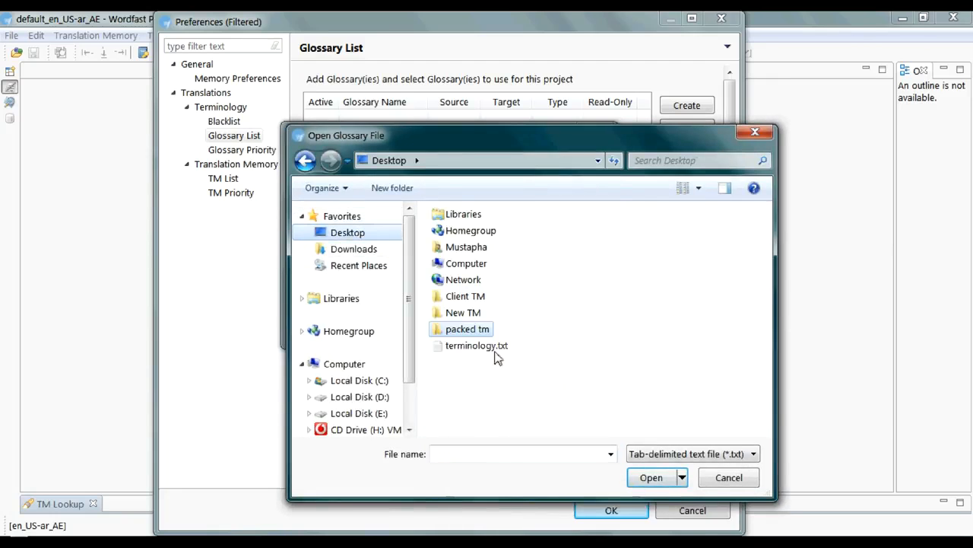
pyautogui.doubleClick(493, 348)
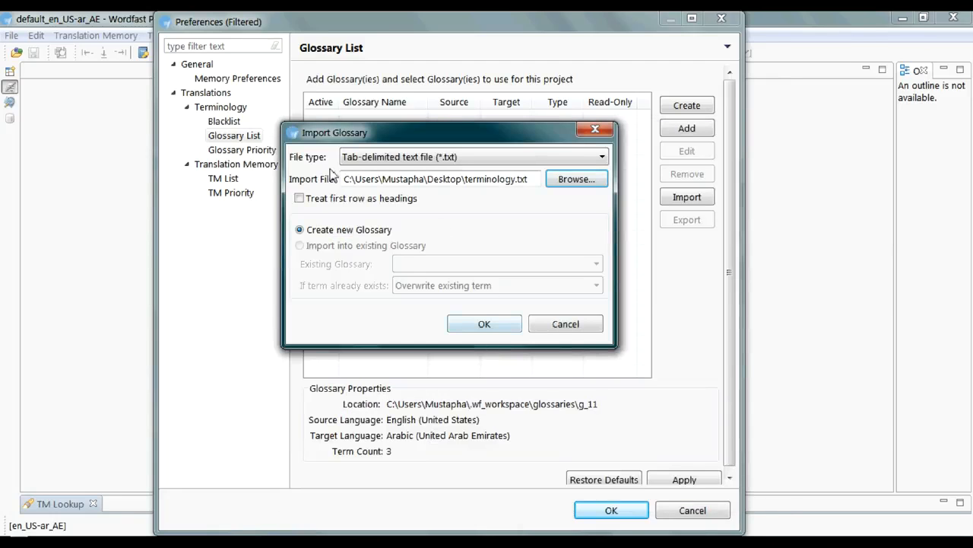
pyautogui.click(485, 325)
pyautogui.doubleClick(454, 169)
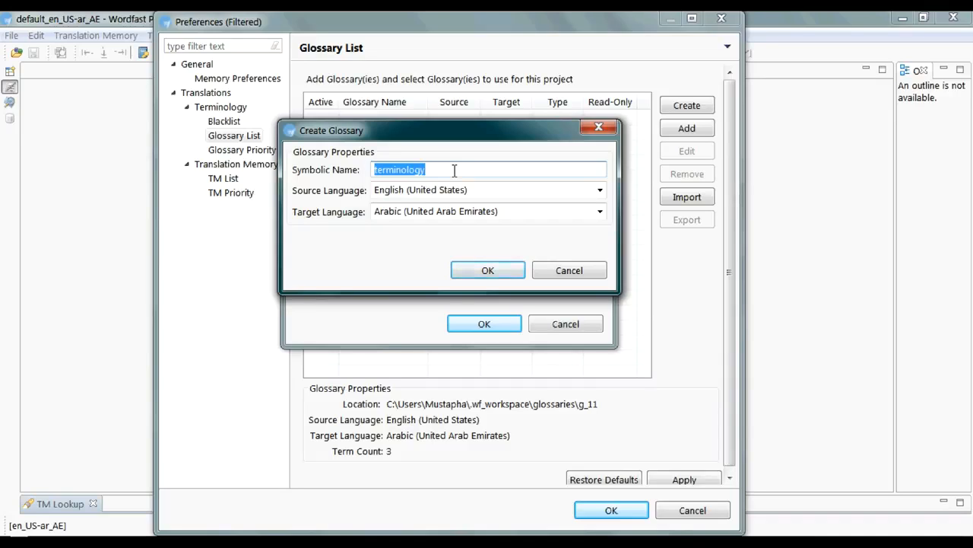
pyautogui.write('Econom')
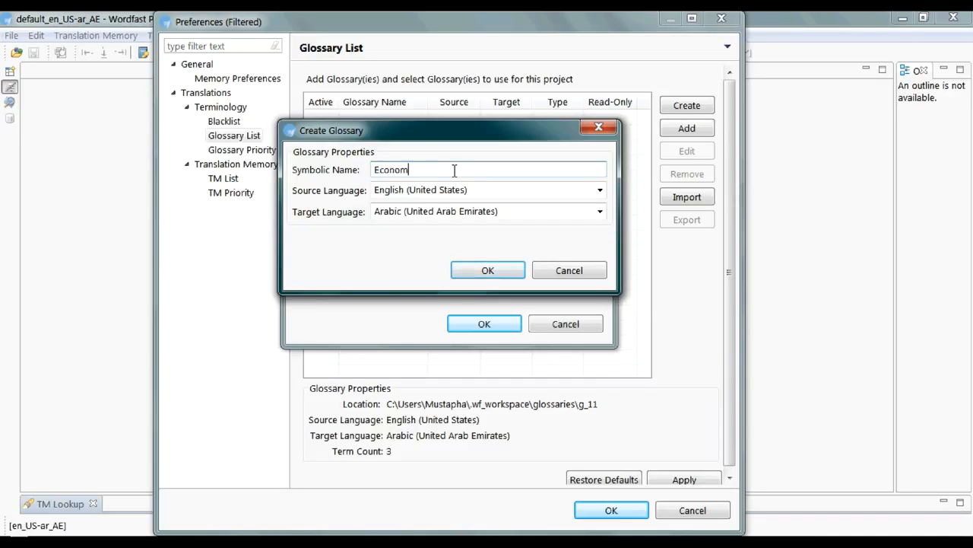
pyautogui.press('BackSpace')
pyautogui.press('BackSpace')
pyautogui.press('BackSpace')
pyautogui.press('BackSpace')
pyautogui.press('BackSpace')
pyautogui.press('BackSpace')
pyautogui.write('legal')
pyautogui.press('BackSpace')
pyautogui.press('BackSpace')
pyautogui.press('BackSpace')
pyautogui.press('BackSpace')
pyautogui.press('BackSpace')
pyautogui.write('automobile')
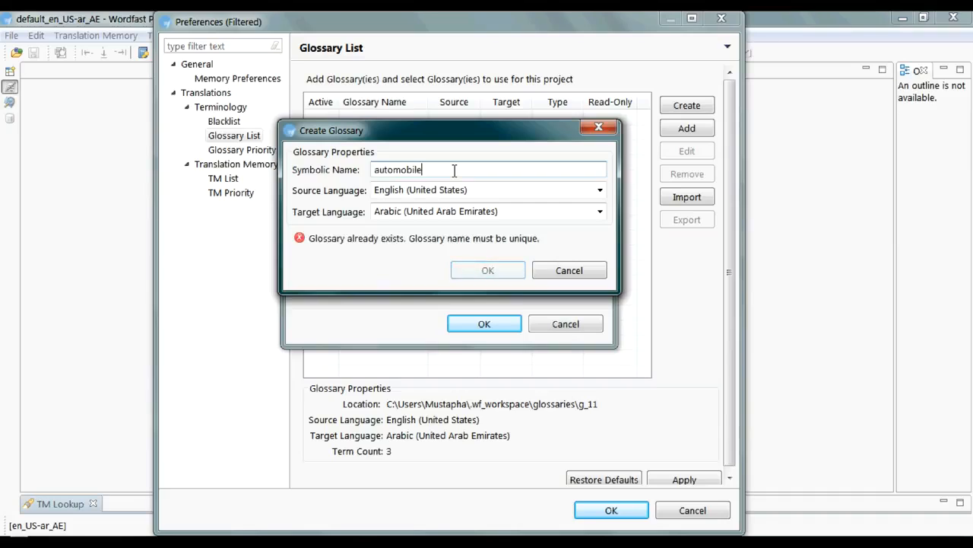
pyautogui.press('BackSpace')
pyautogui.press('BackSpace')
pyautogui.press('BackSpace')
pyautogui.press('BackSpace')
# Name the new glossary economy and complete the import of terminology.txt.
pyautogui.doubleClick(454, 170)
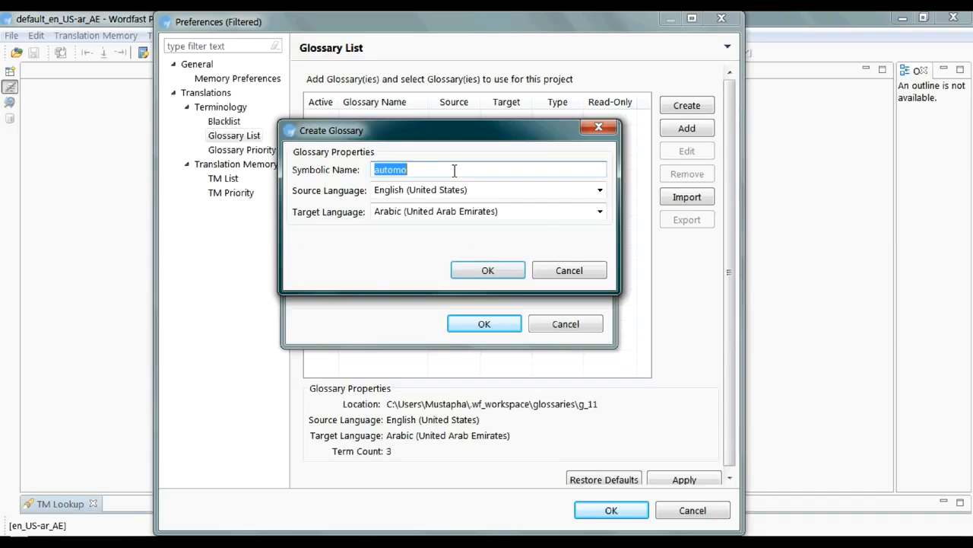
pyautogui.write('economy')
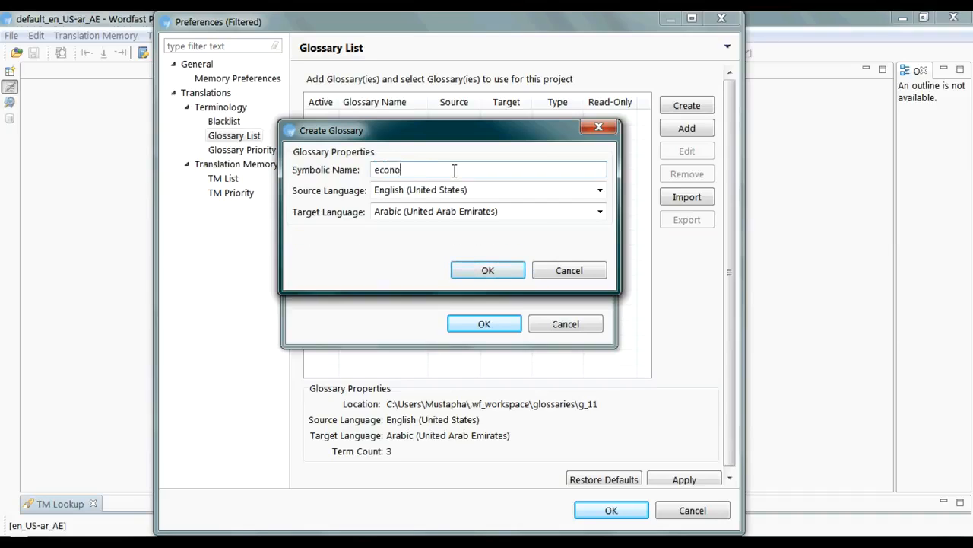
pyautogui.click(486, 270)
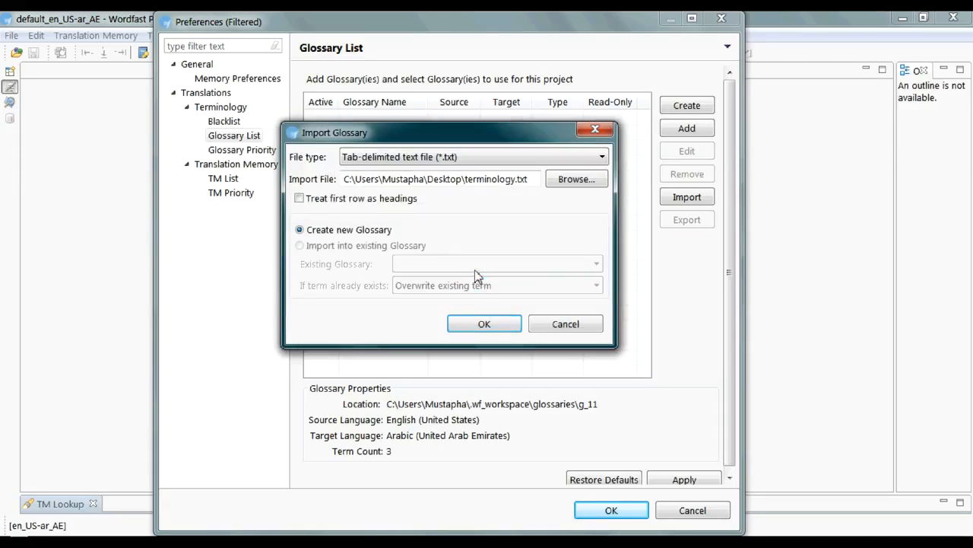
pyautogui.click(475, 324)
pyautogui.click(563, 263)
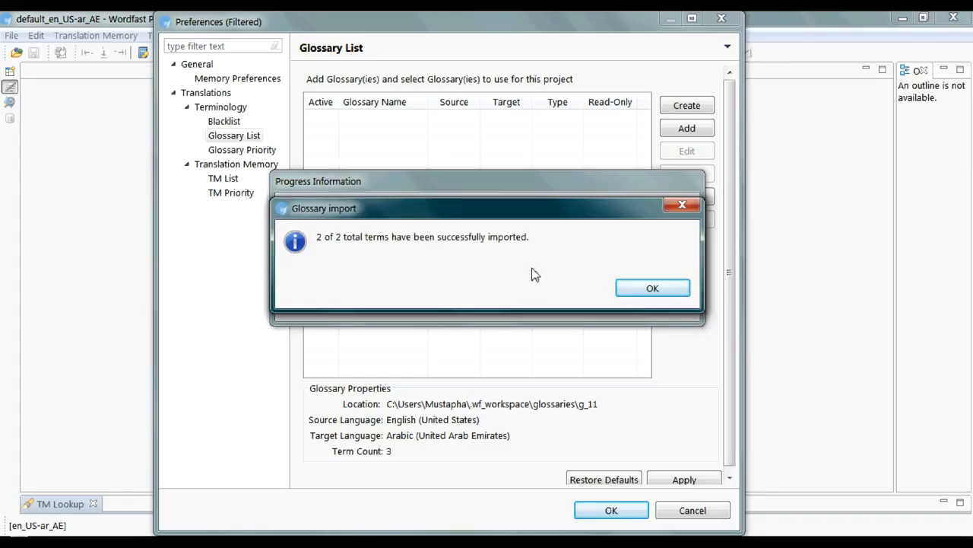
pyautogui.click(625, 294)
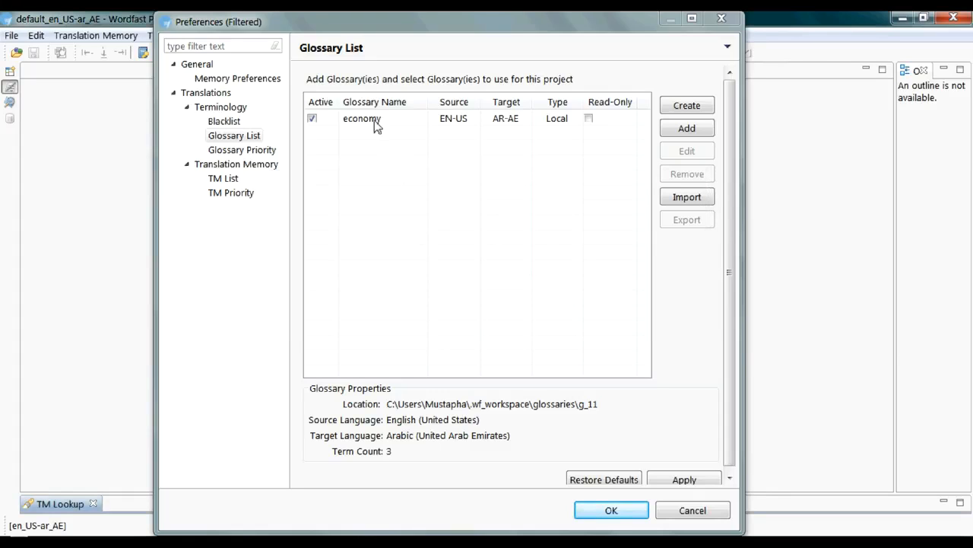
# Select the economy glossary, keep it active for the project and apply the glossary preferences.
pyautogui.click(376, 122)
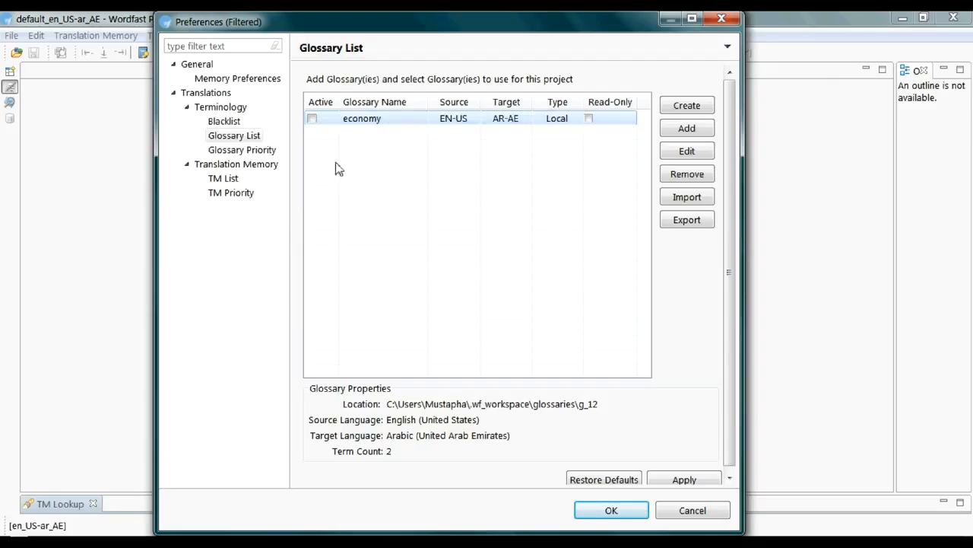
pyautogui.click(682, 479)
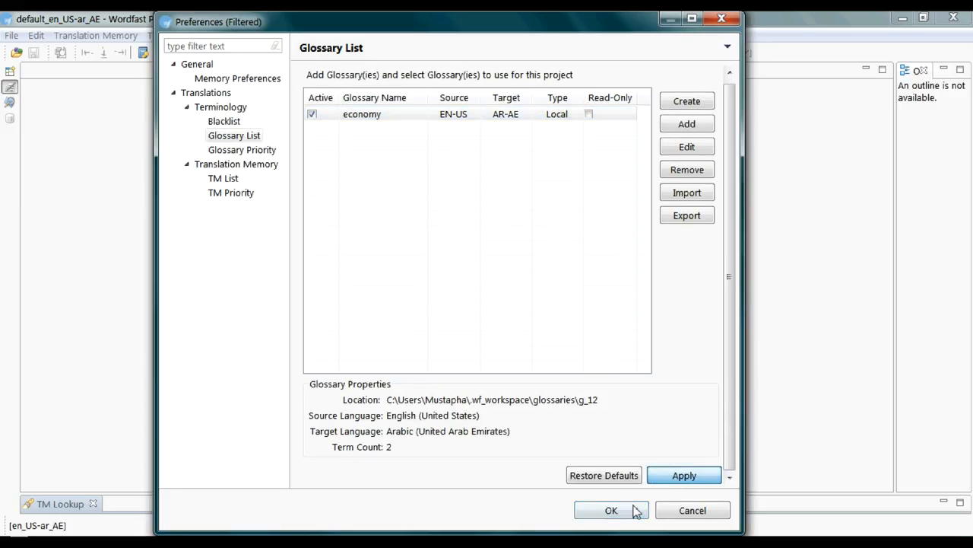
pyautogui.click(636, 511)
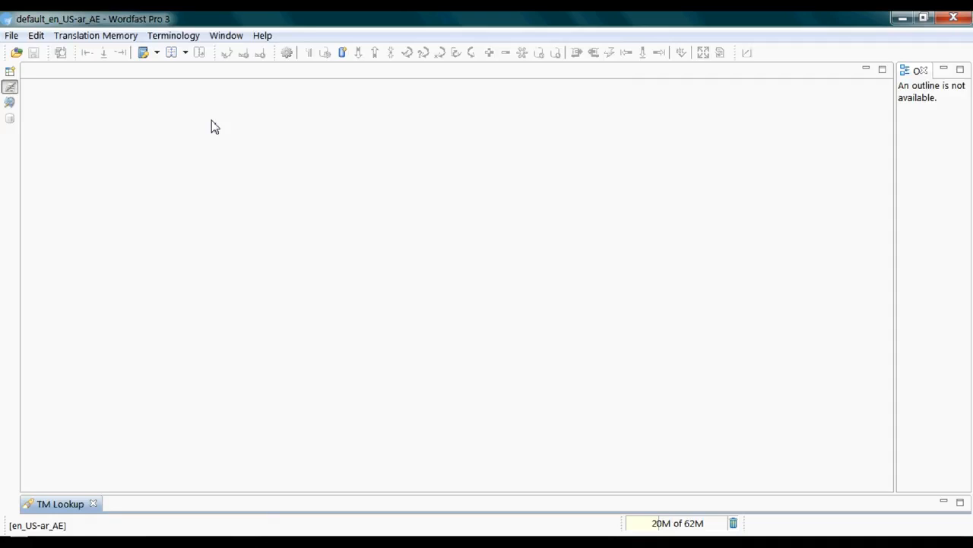
# Open the economy glossary and add the source term "Translation memory" with the target "ذاكرة الترجمة".
pyautogui.click(174, 56)
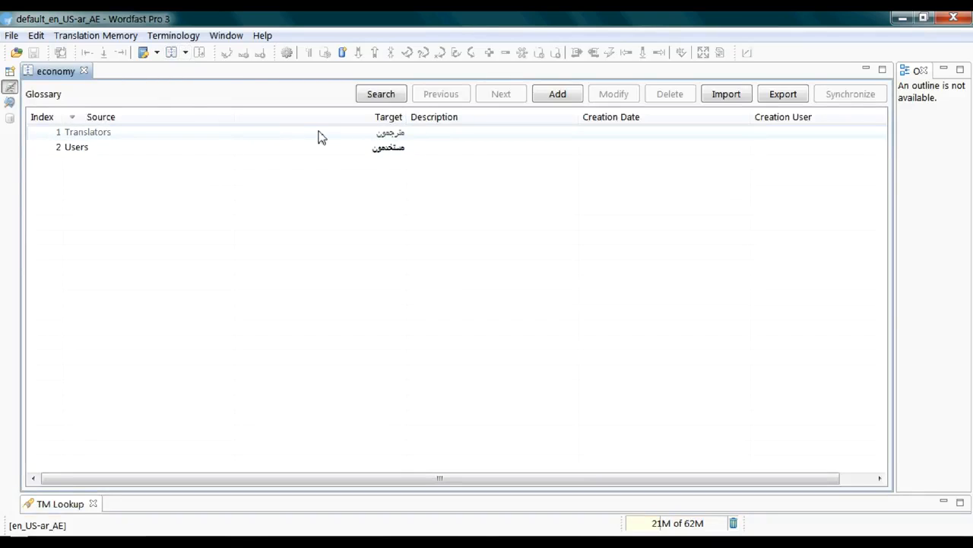
pyautogui.click(553, 95)
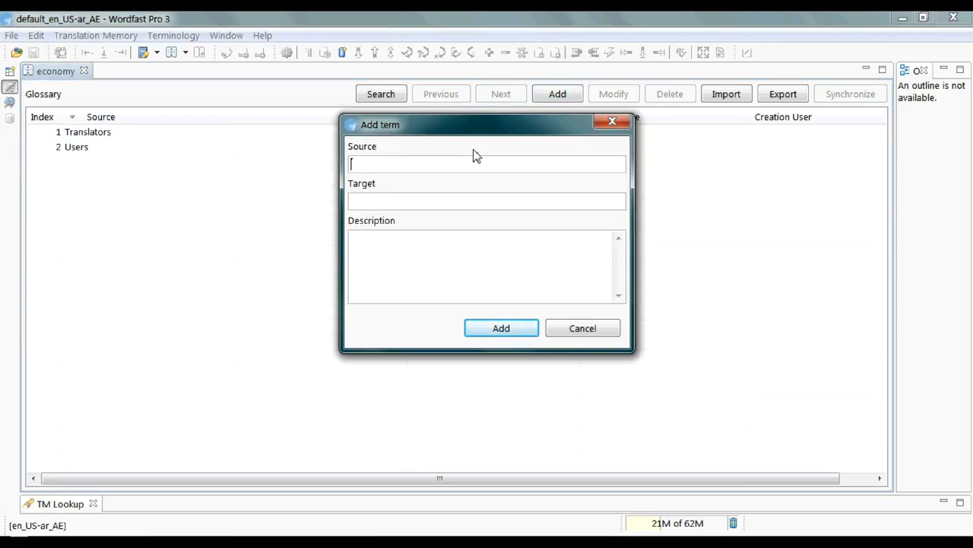
pyautogui.write('Translation memory')
pyautogui.press('Tab')
pyautogui.write('ذاكرة الترجمة')
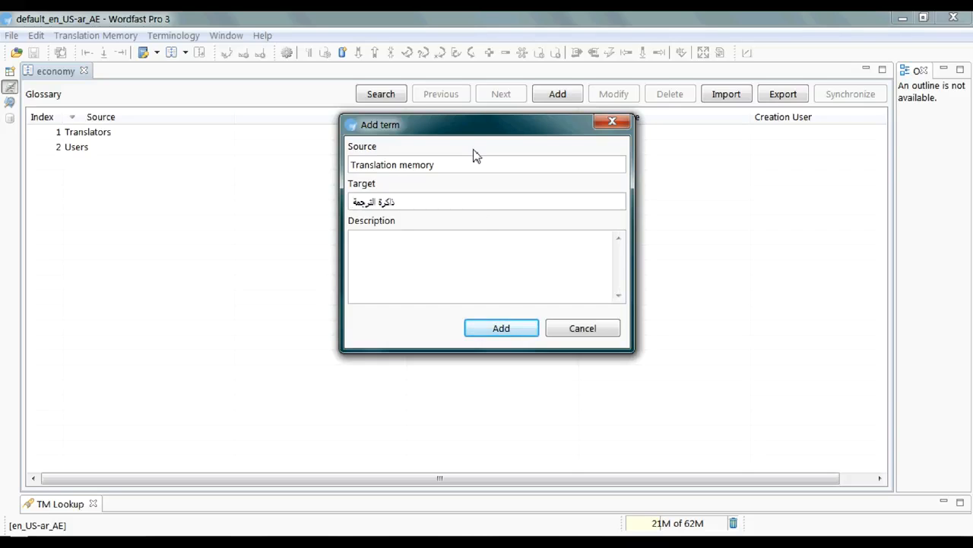
pyautogui.click(500, 329)
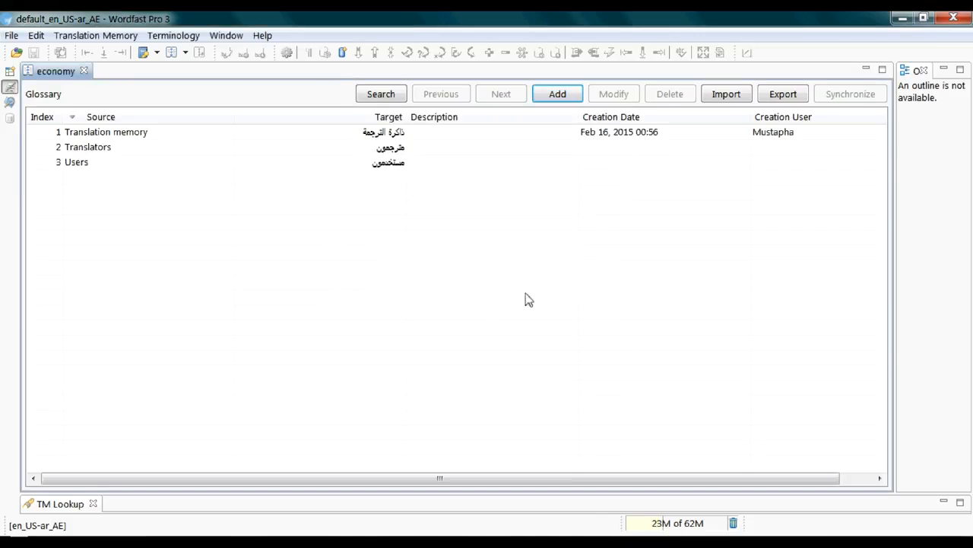
# Examine the import and export options for the economy glossary without importing or exporting anything.
pyautogui.click(734, 99)
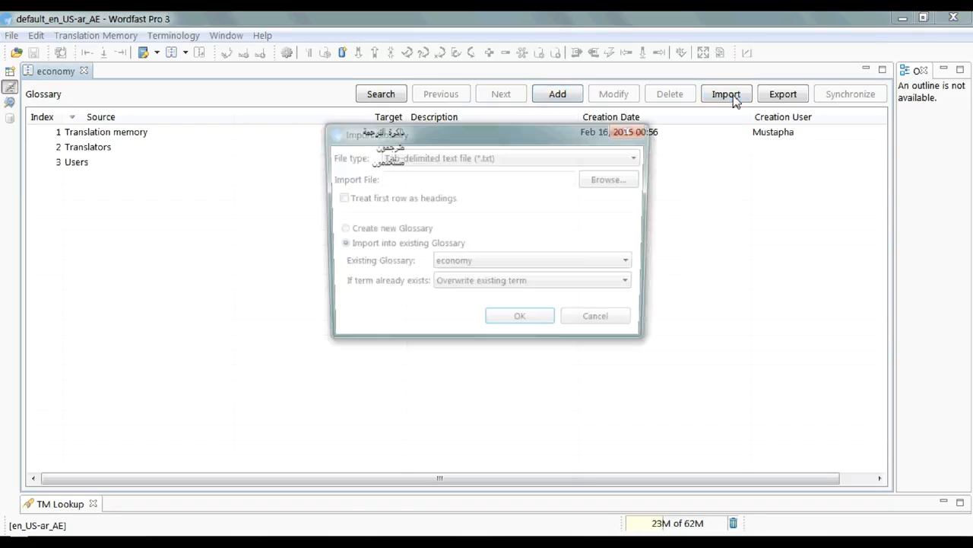
pyautogui.click(605, 328)
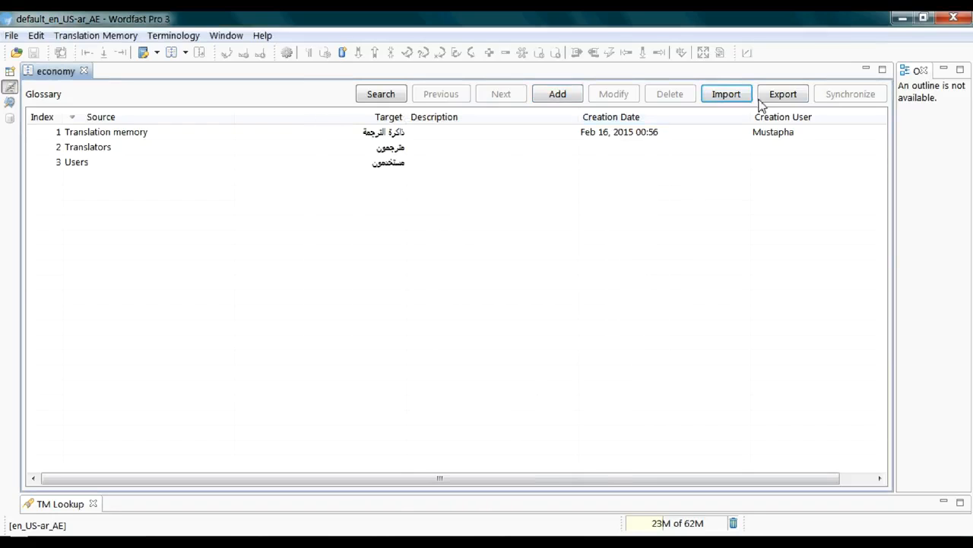
pyautogui.click(777, 98)
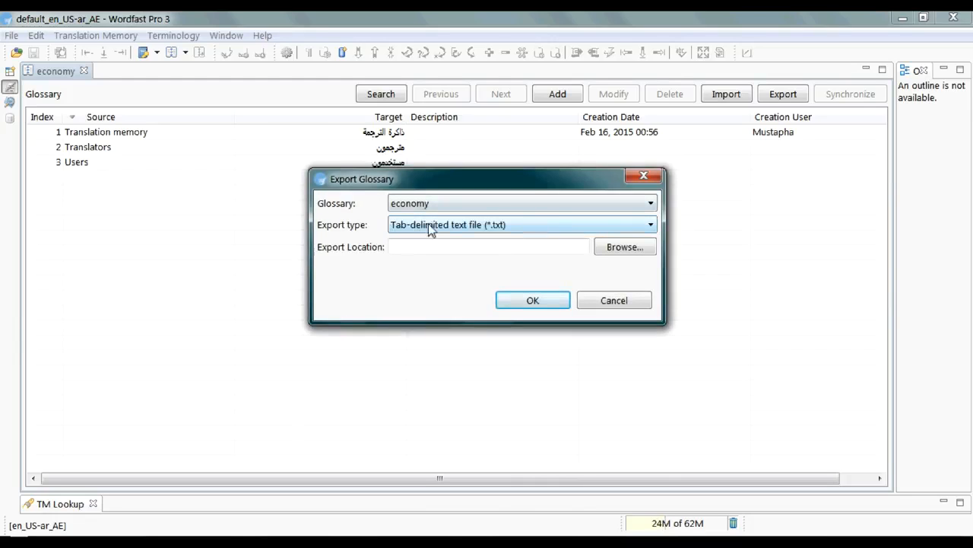
pyautogui.click(588, 301)
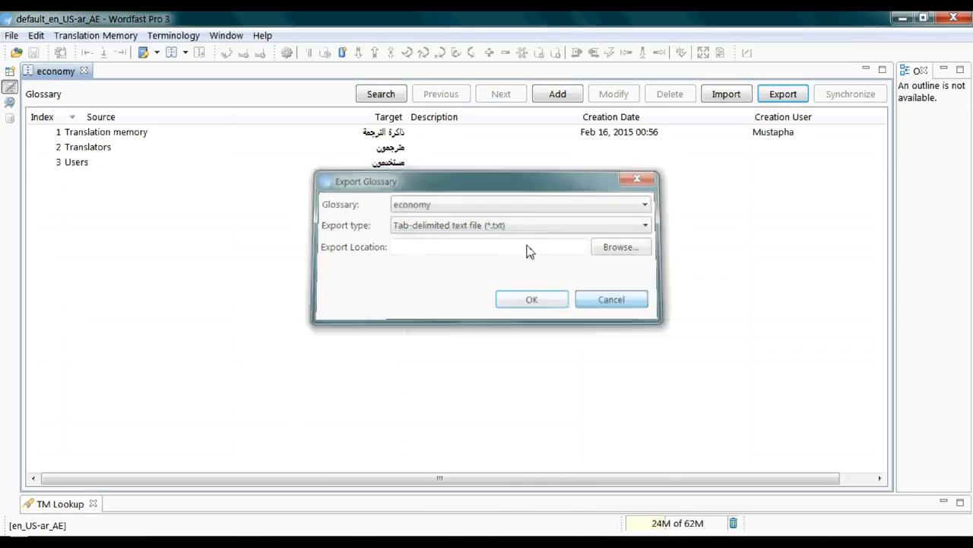
pyautogui.press('Return')
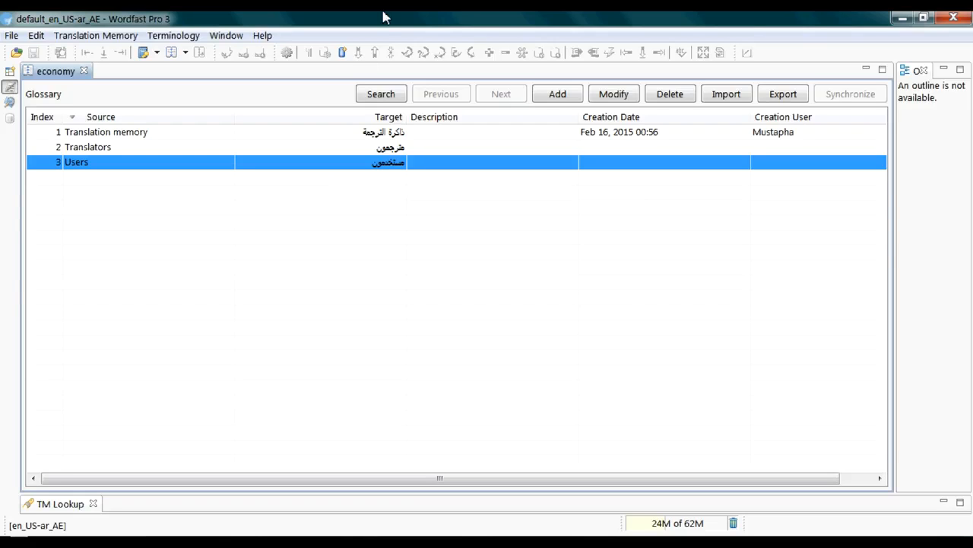
# Switch to Excel and enter the source terms users in A1 and translators in A2 of a blank workbook.
pyautogui.click(17, 536)
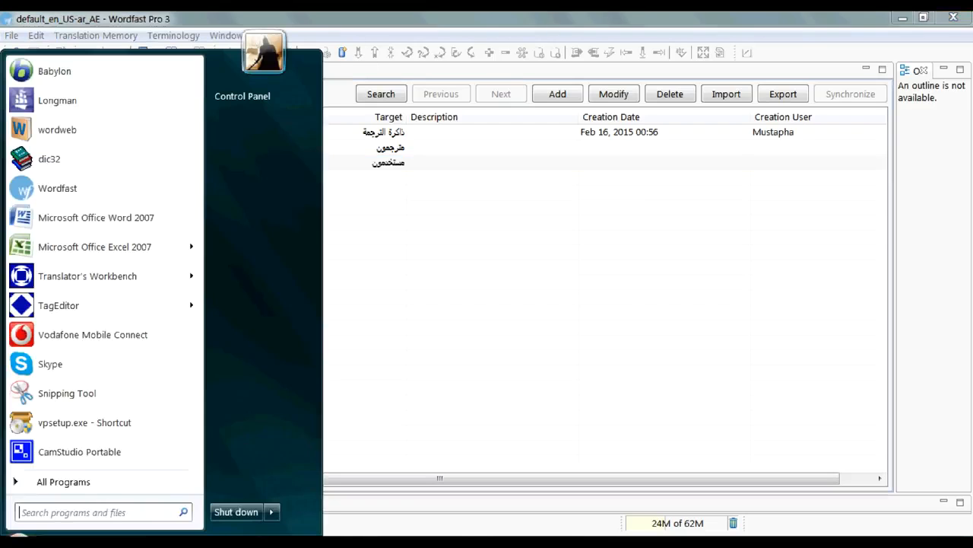
pyautogui.click(89, 255)
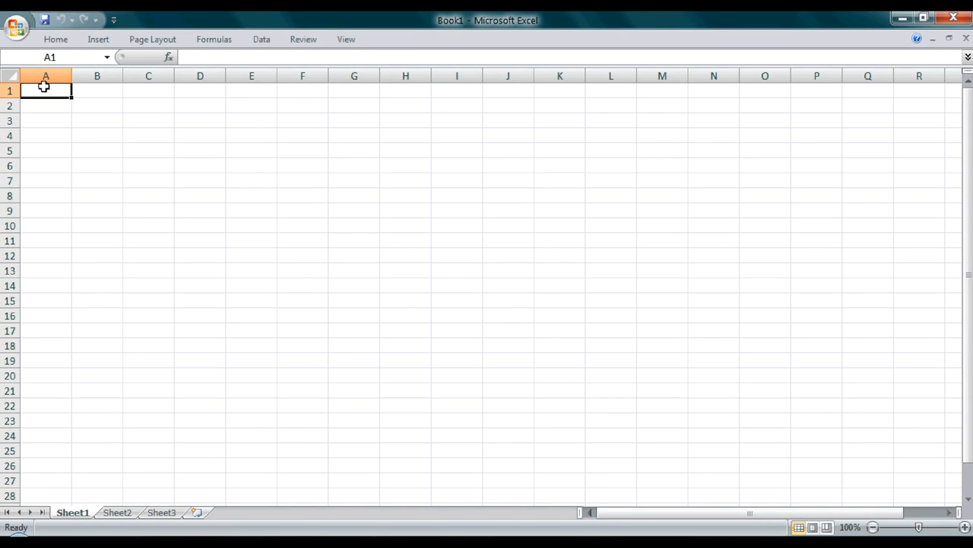
pyautogui.write('users')
pyautogui.press('Return')
pyautogui.write('transalators')
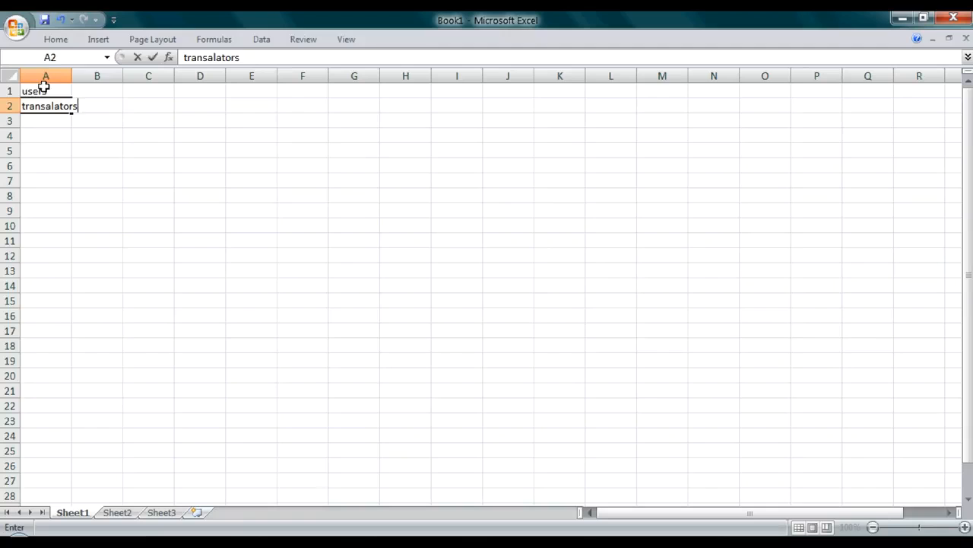
pyautogui.press('Tab')
pyautogui.press('Up')
pyautogui.press('Left')
pyautogui.press('Down')
pyautogui.write('translat')
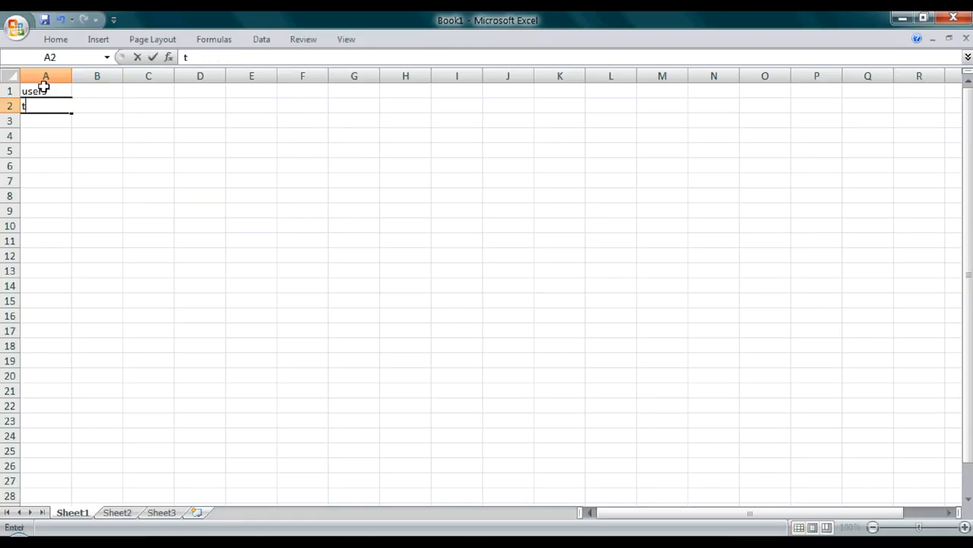
# Enter the Arabic target terms مستخدمون in B1 and مترجمون in B2, beside their English source terms.
pyautogui.press('Up')
pyautogui.press('Right')
pyautogui.write('la')
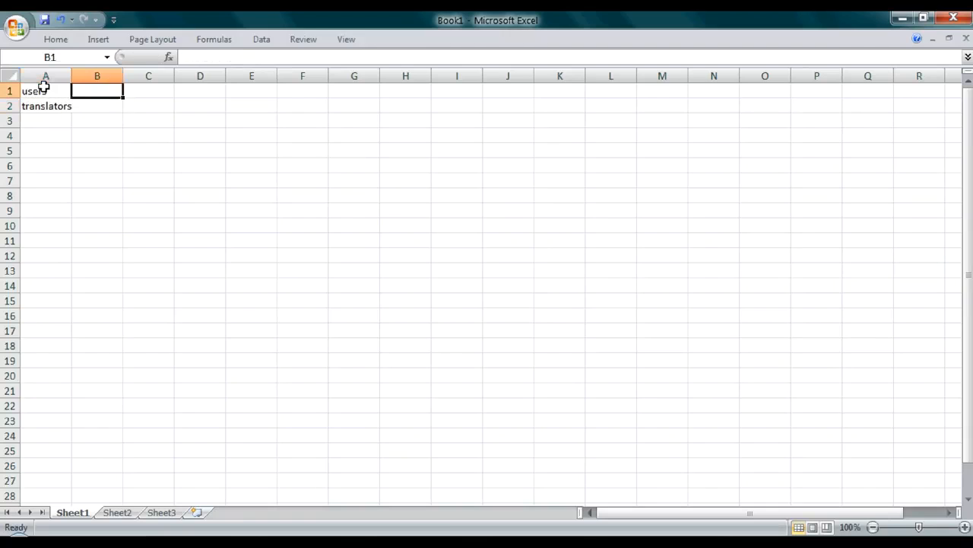
pyautogui.press('BackSpace')
pyautogui.press('alt')
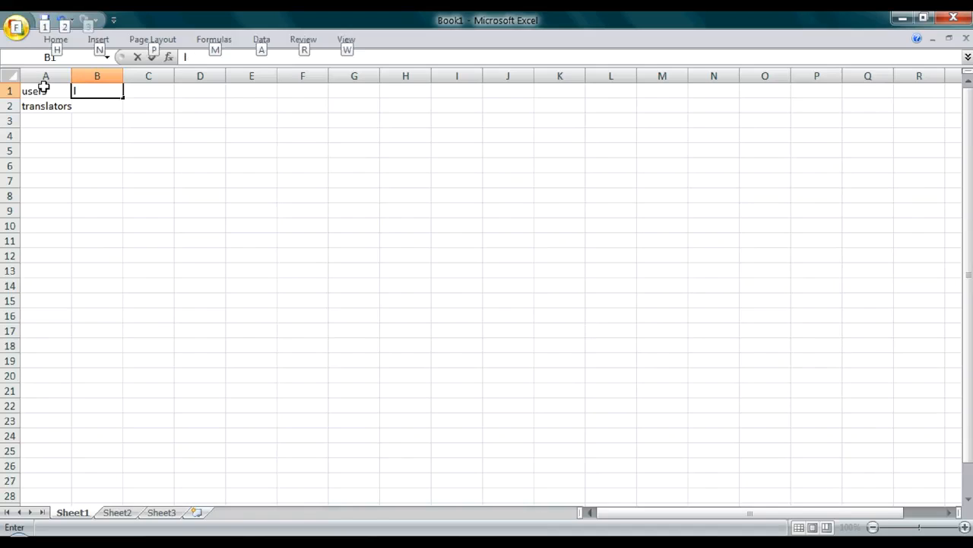
pyautogui.press('alt')
pyautogui.press('BackSpace')
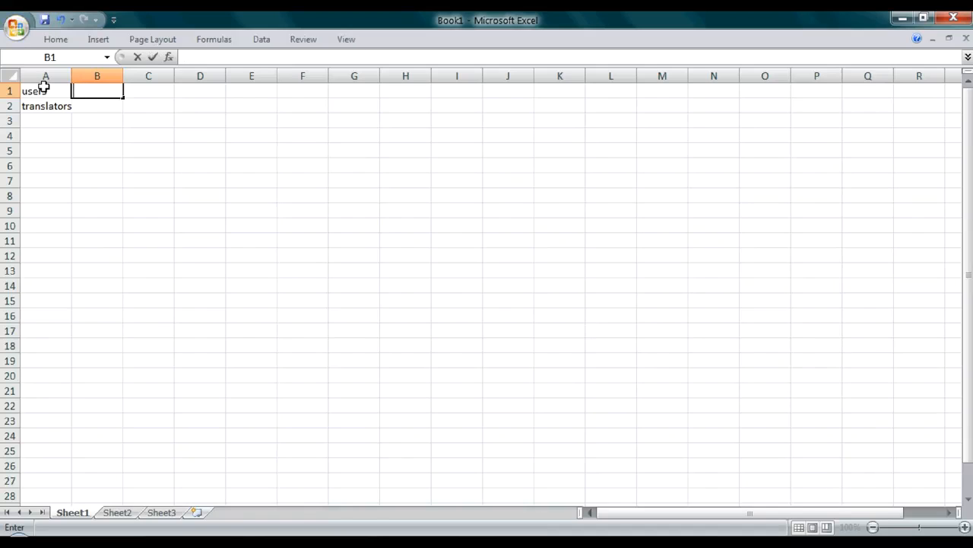
pyautogui.write('مستخدمون')
pyautogui.press('Return')
pyautogui.write('مترجمون')
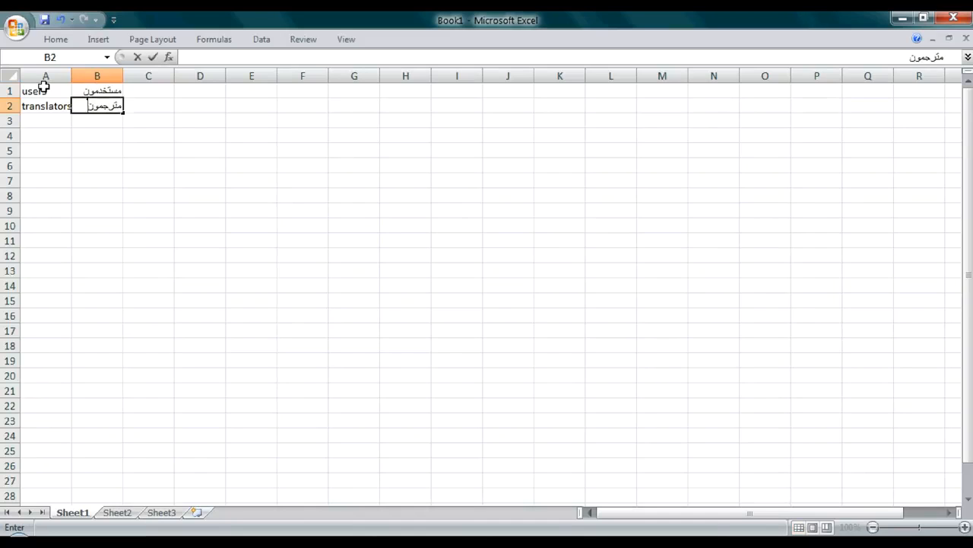
pyautogui.hotkey('ctrl', 's')
pyautogui.click(438, 384)
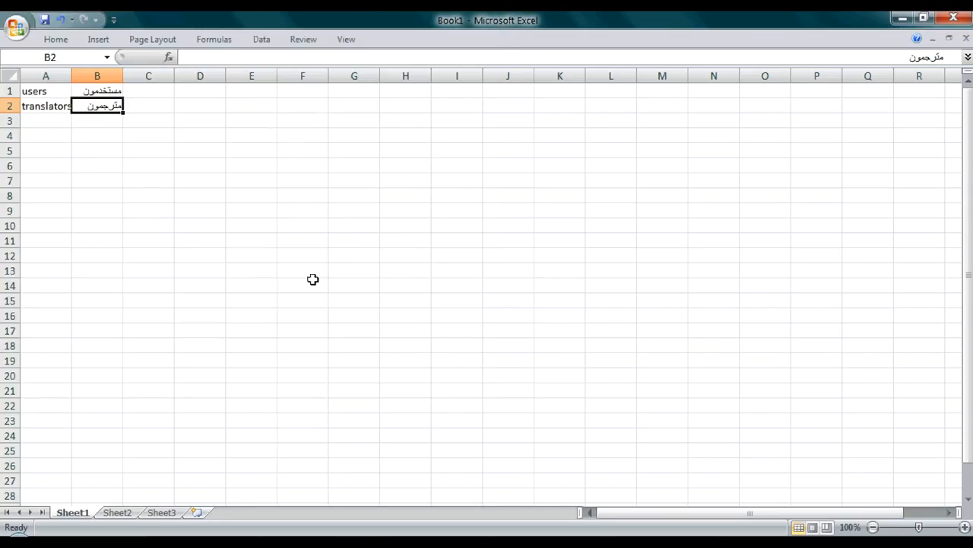
# Save the active sheet as tab-delimited text Book1.txt in the Documents library, replacing the existing file and keeping the text format.
pyautogui.click(55, 76)
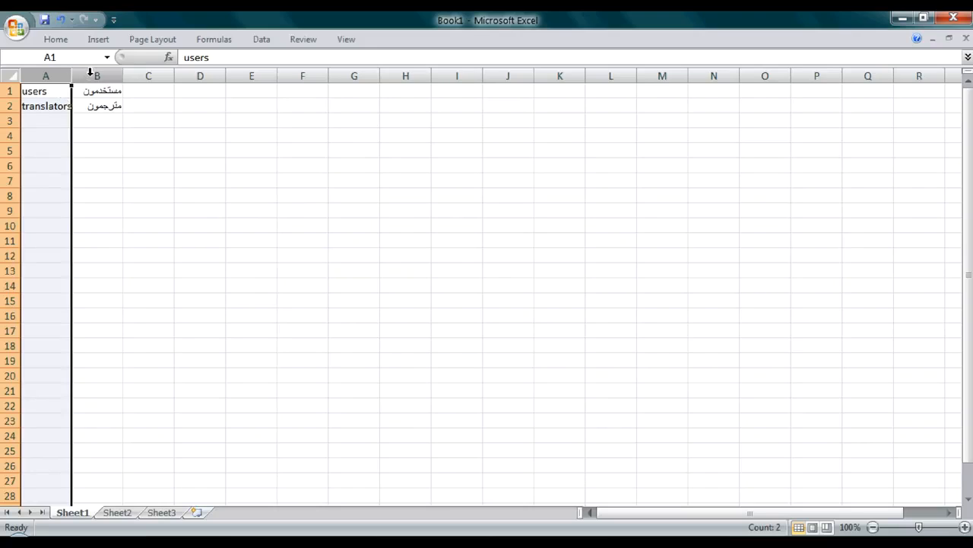
pyautogui.click(90, 74)
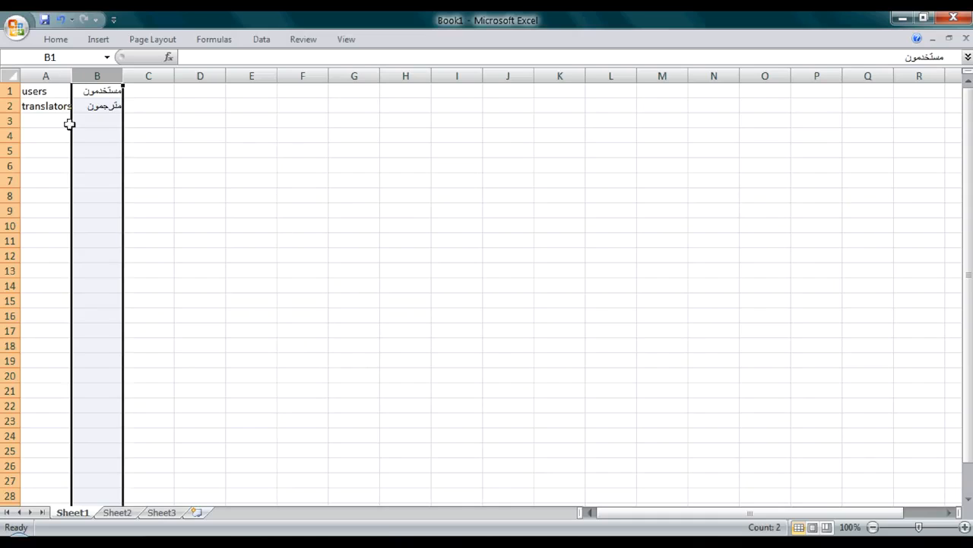
pyautogui.click(14, 30)
pyautogui.moveTo(17, 167)
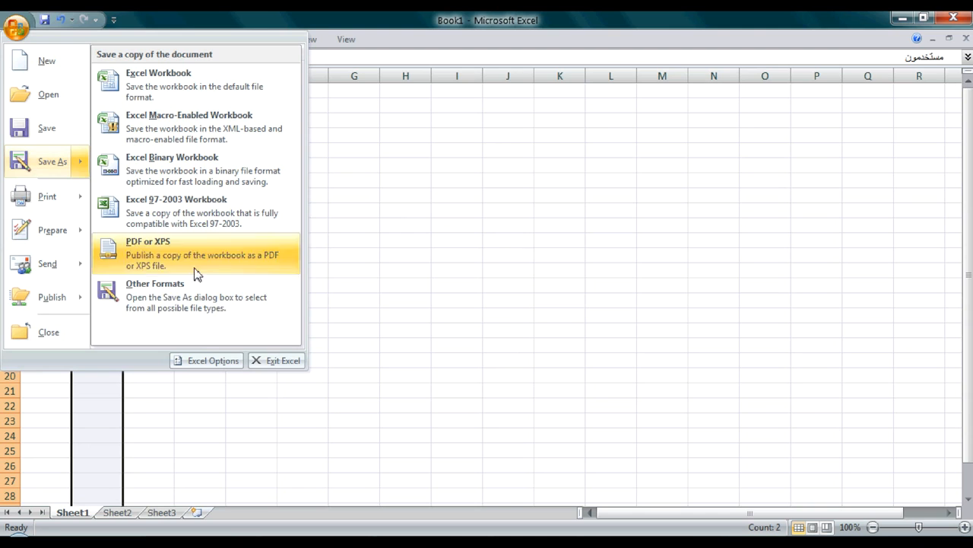
pyautogui.click(182, 303)
pyautogui.click(267, 297)
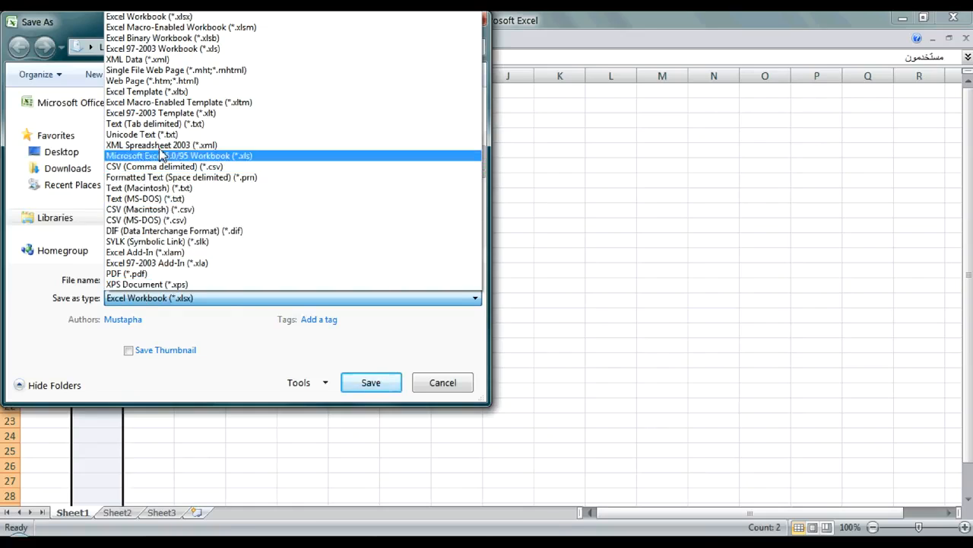
pyautogui.click(156, 124)
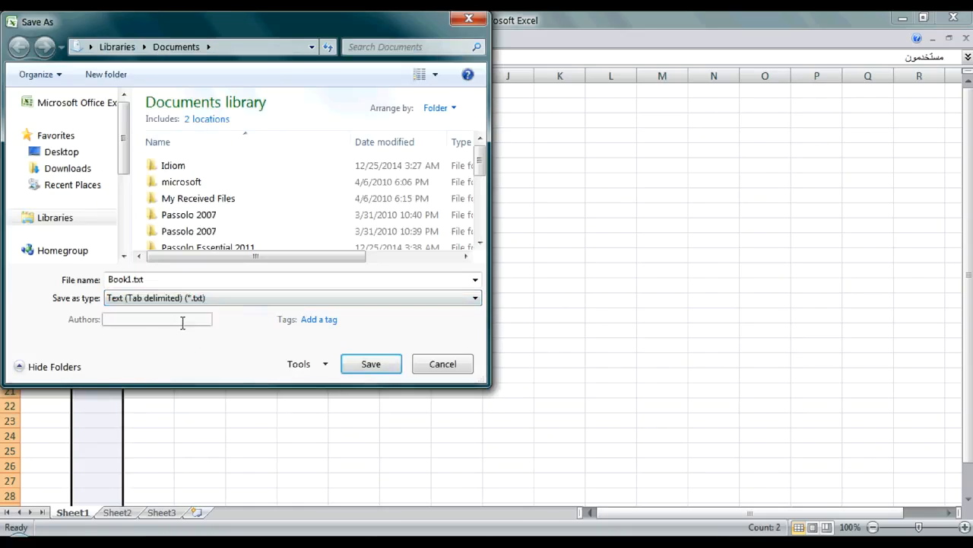
pyautogui.click(354, 363)
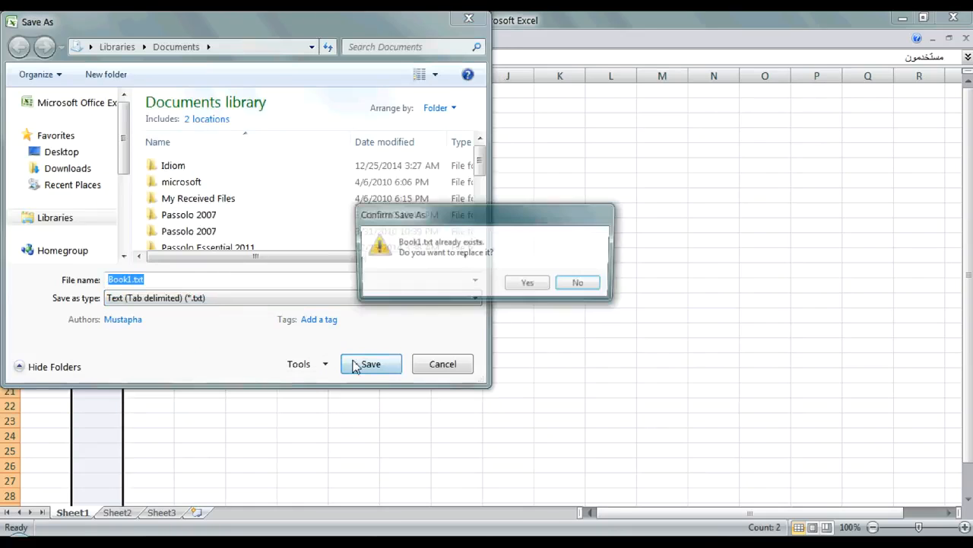
pyautogui.click(525, 285)
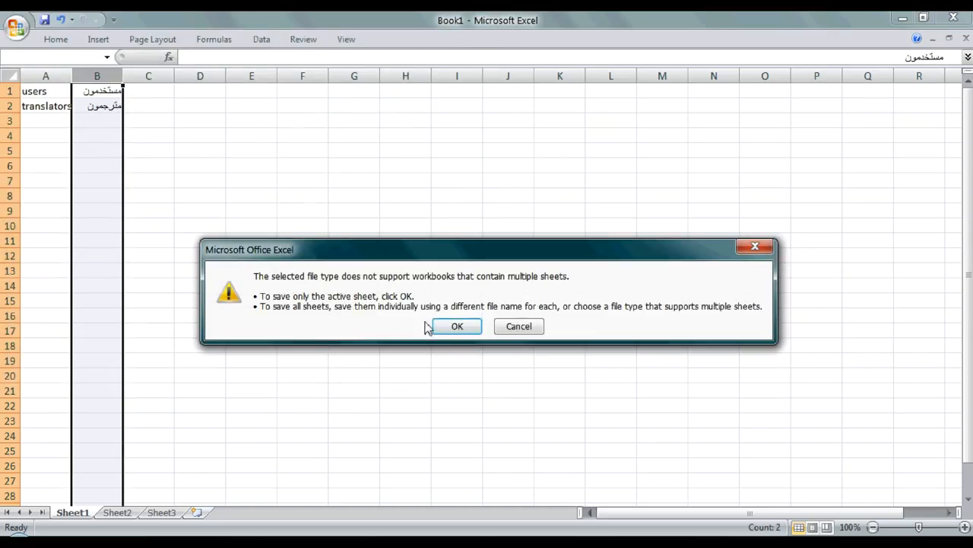
pyautogui.click(454, 328)
pyautogui.click(428, 331)
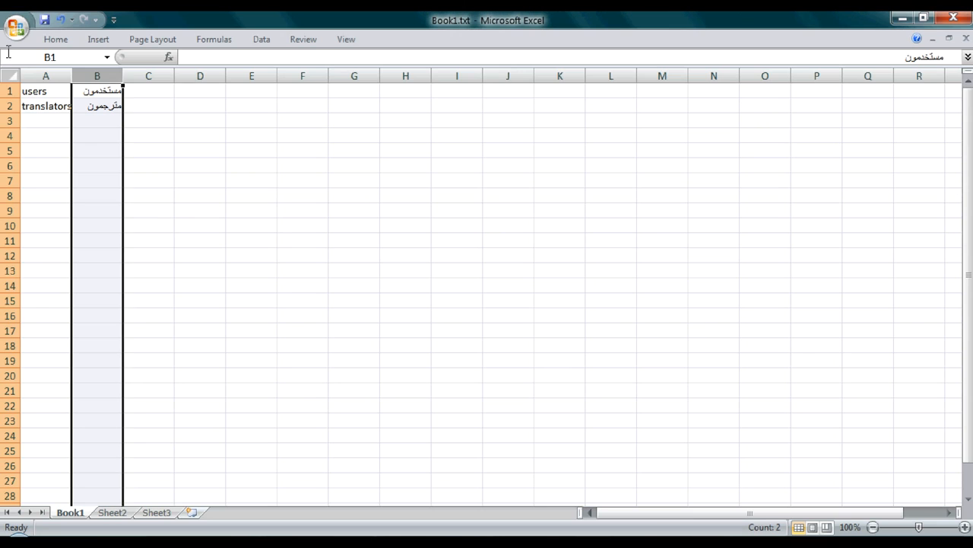
# Try to move Book1.txt from the Documents library to the Desktop.
pyautogui.click(17, 28)
pyautogui.moveTo(19, 163)
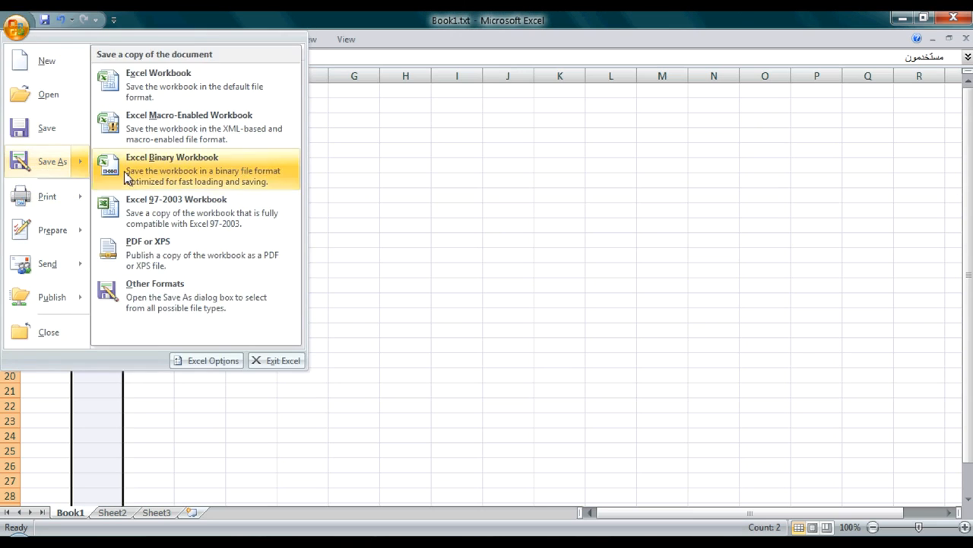
pyautogui.click(176, 303)
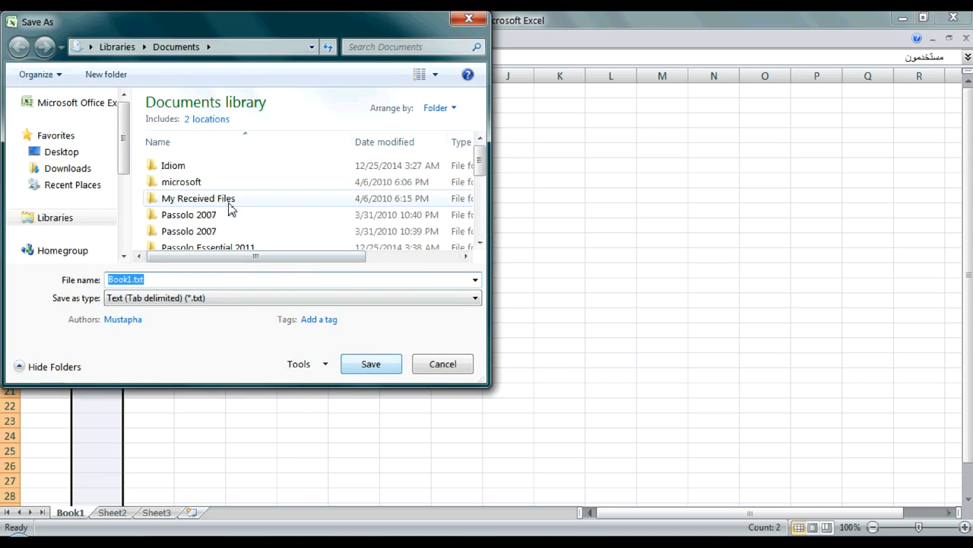
pyautogui.scroll(-5, 231, 209)
pyautogui.click(223, 232)
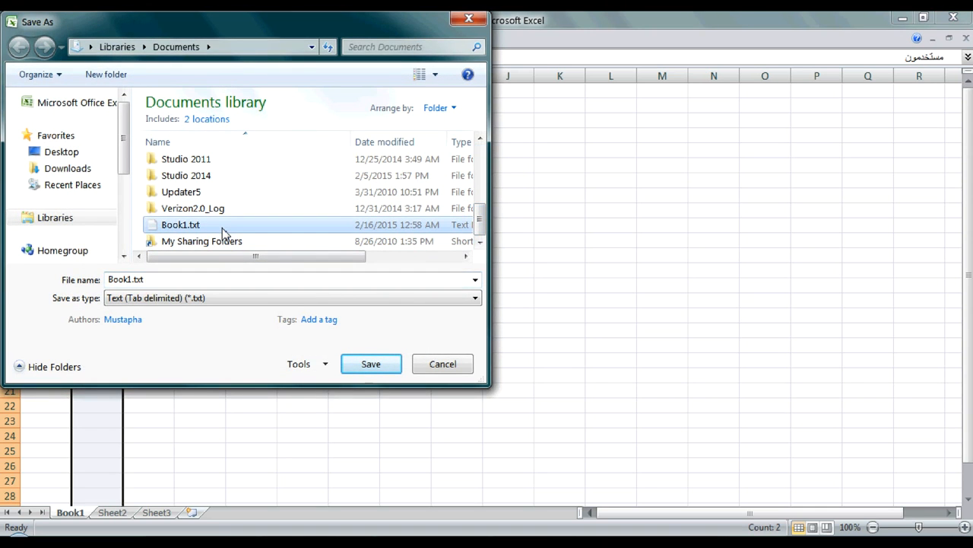
pyautogui.click(447, 367)
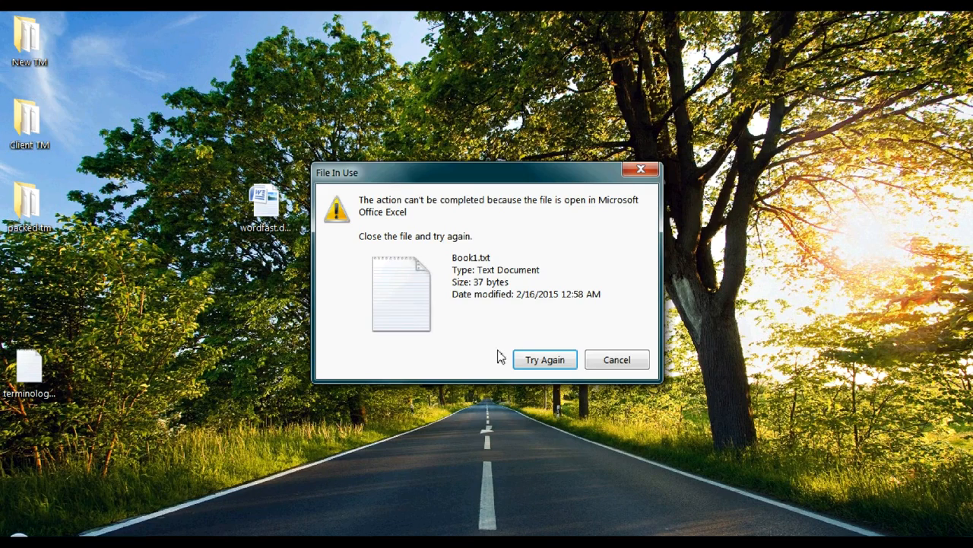
pyautogui.click(528, 366)
pyautogui.click(628, 362)
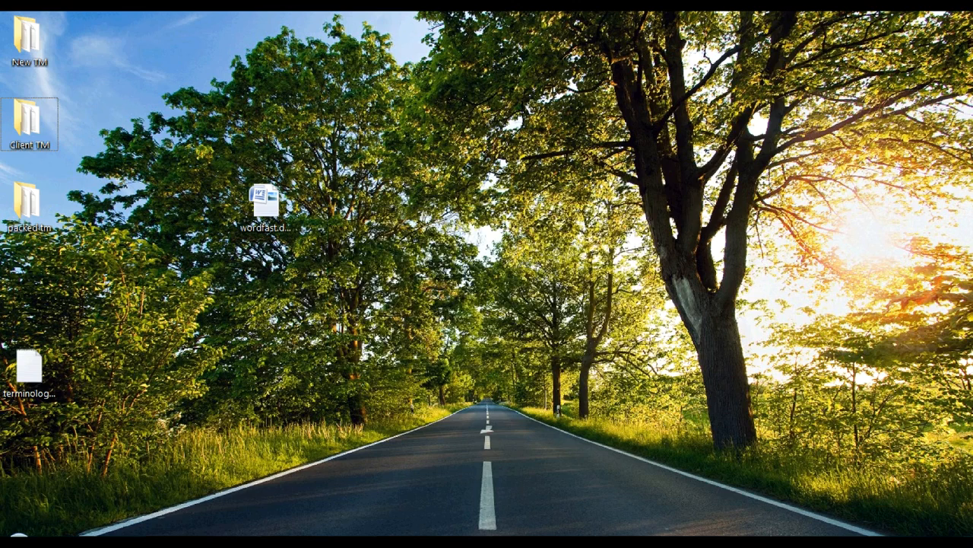
# Return to Excel and save the active sheet as the tab-delimited text file Book1.txt on the Desktop, keeping the text format.
pyautogui.hotkey('alt', 'Tab')
pyautogui.click(17, 34)
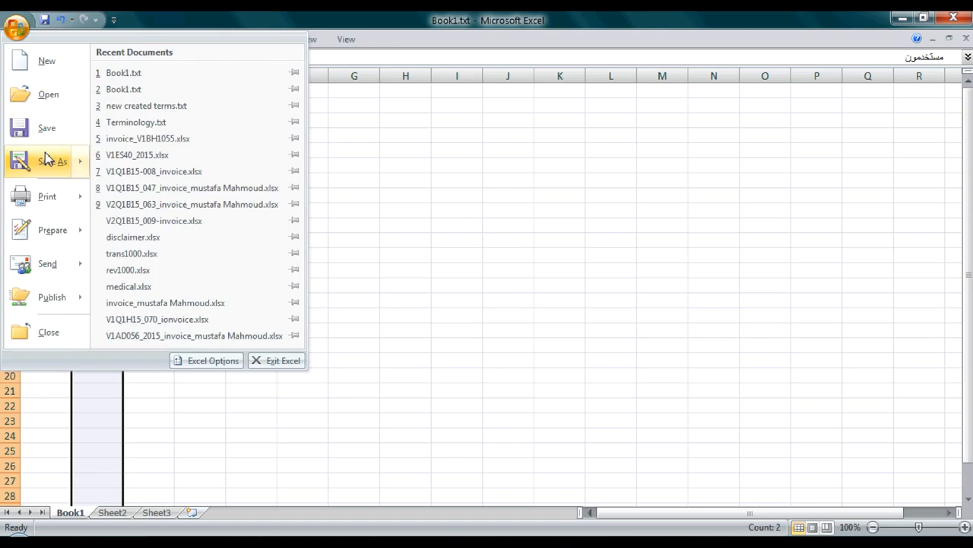
pyautogui.moveTo(45, 158)
pyautogui.click(182, 287)
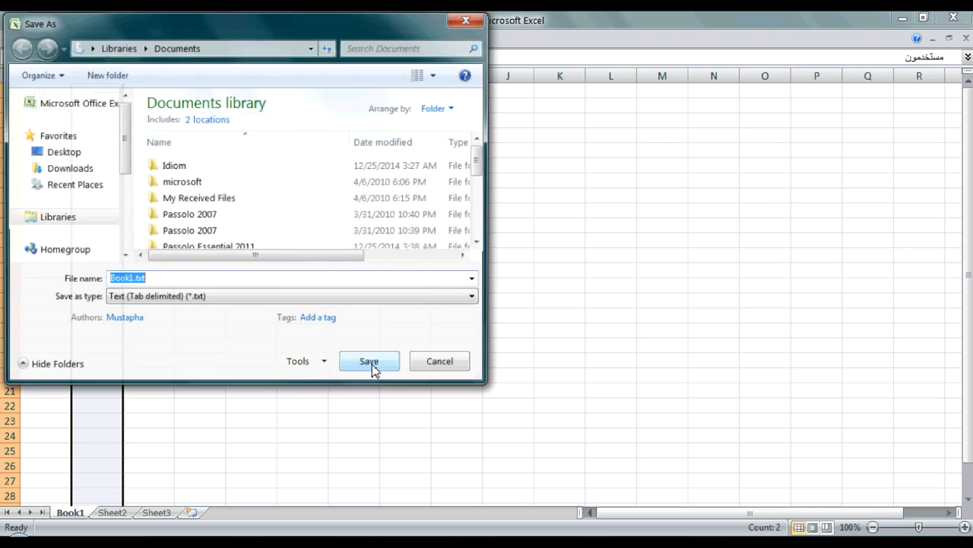
pyautogui.click(69, 152)
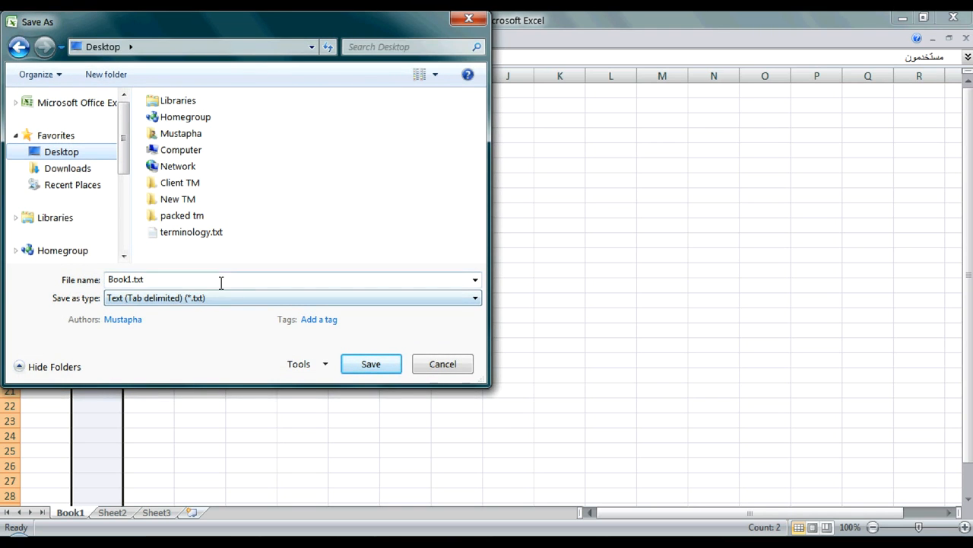
pyautogui.click(384, 368)
pyautogui.click(457, 326)
pyautogui.click(427, 330)
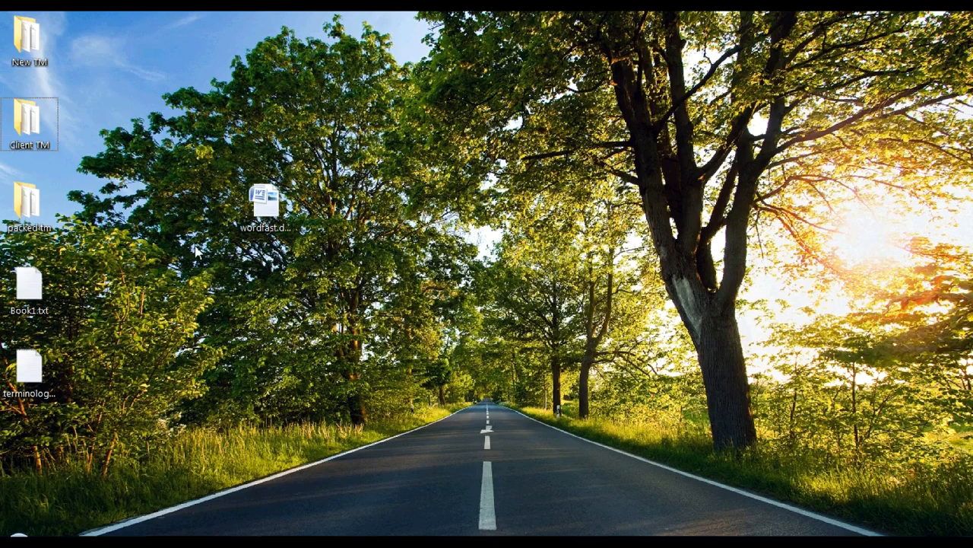
# Open Book1.txt from the Desktop in Notepad and try to resave it under the same name with UTF-8 encoding.
pyautogui.doubleClick(45, 304)
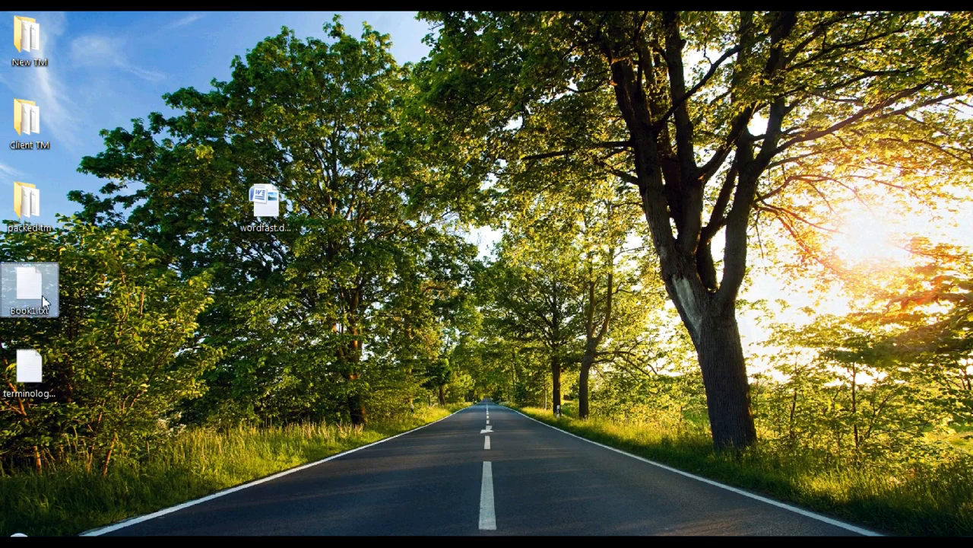
pyautogui.moveTo(49, 236); pyautogui.dragTo(182, 192)
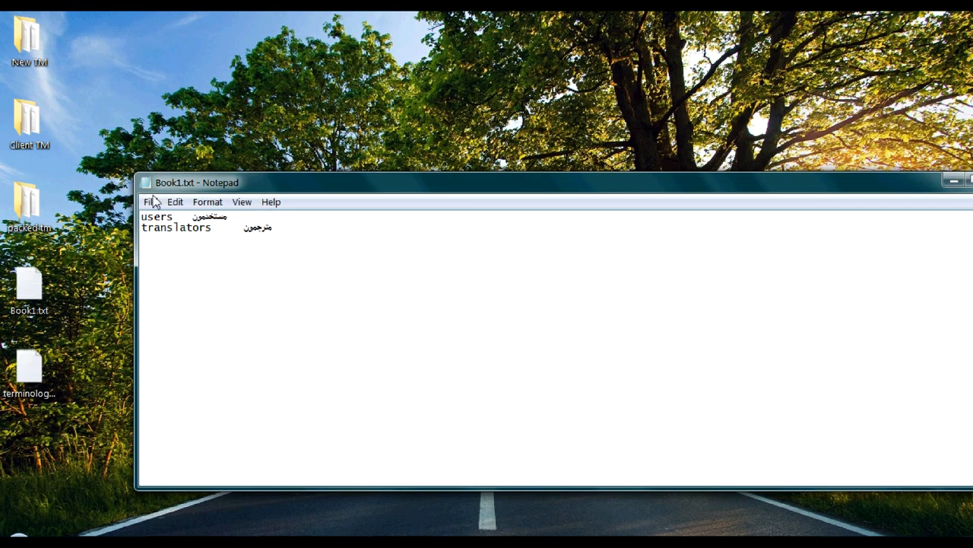
pyautogui.click(150, 202)
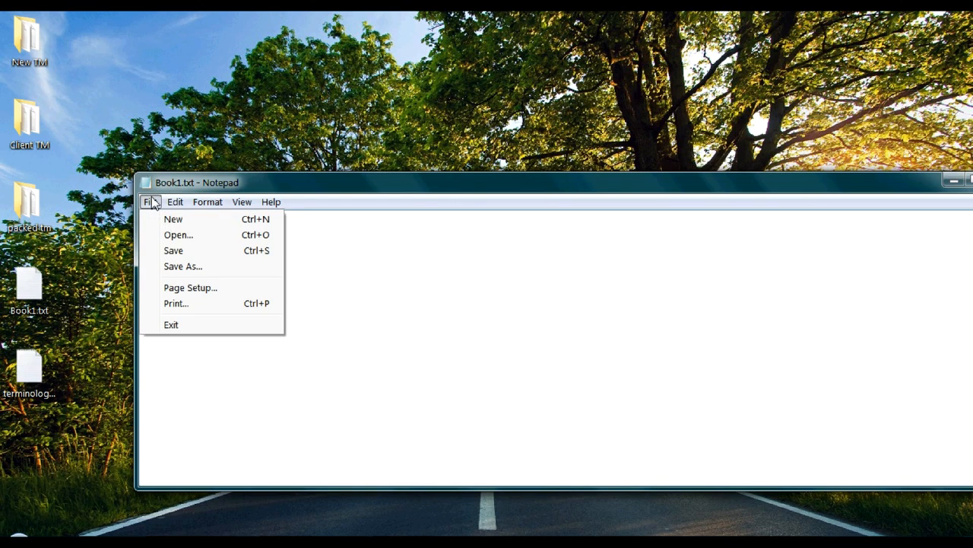
pyautogui.click(185, 266)
pyautogui.click(439, 476)
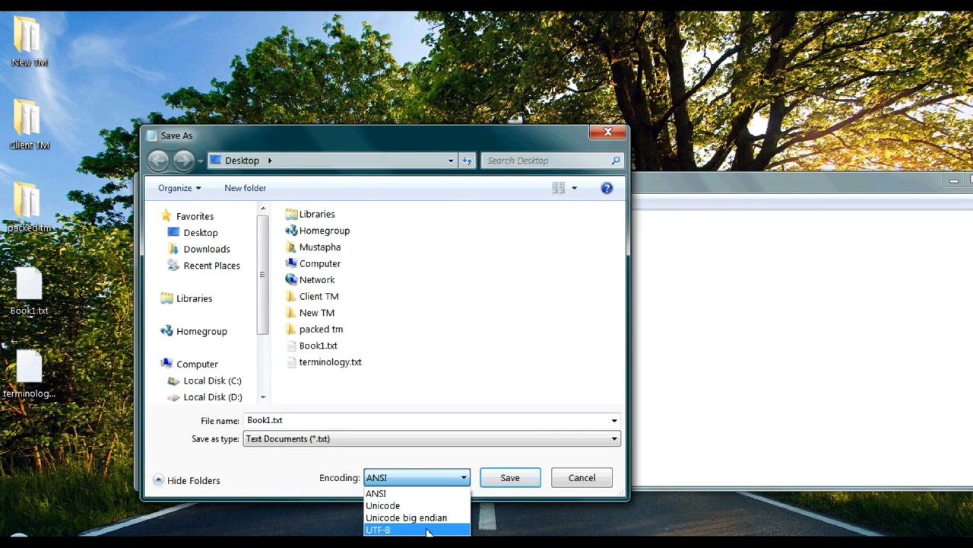
pyautogui.click(427, 530)
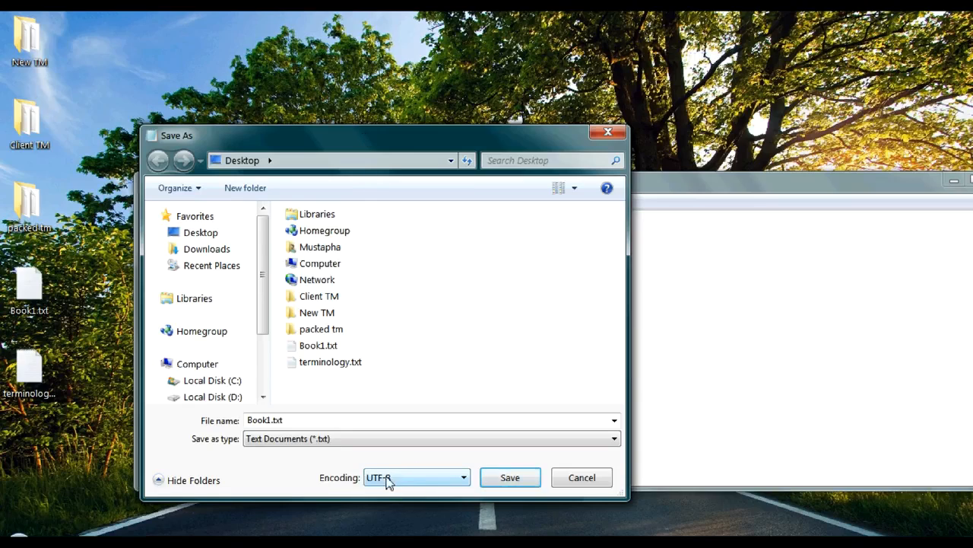
pyautogui.click(507, 483)
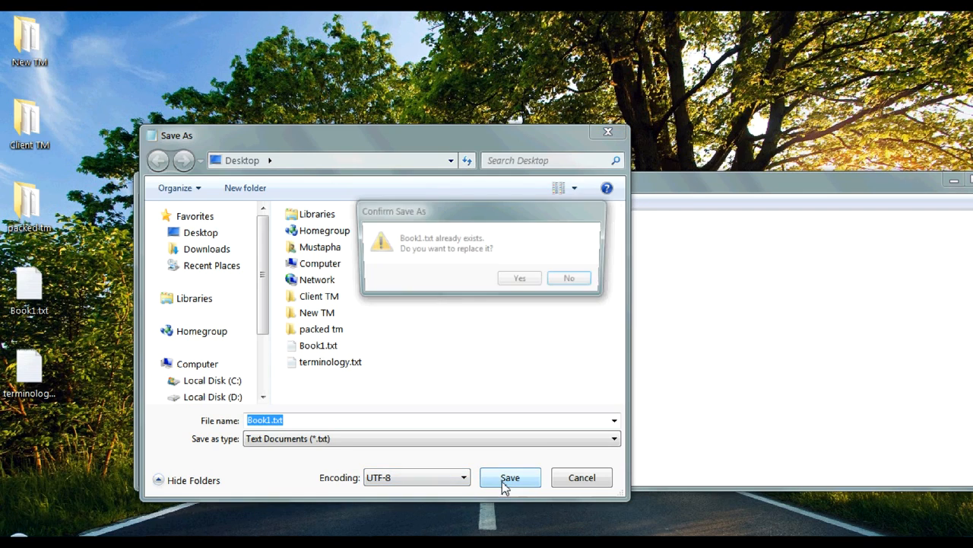
pyautogui.click(522, 281)
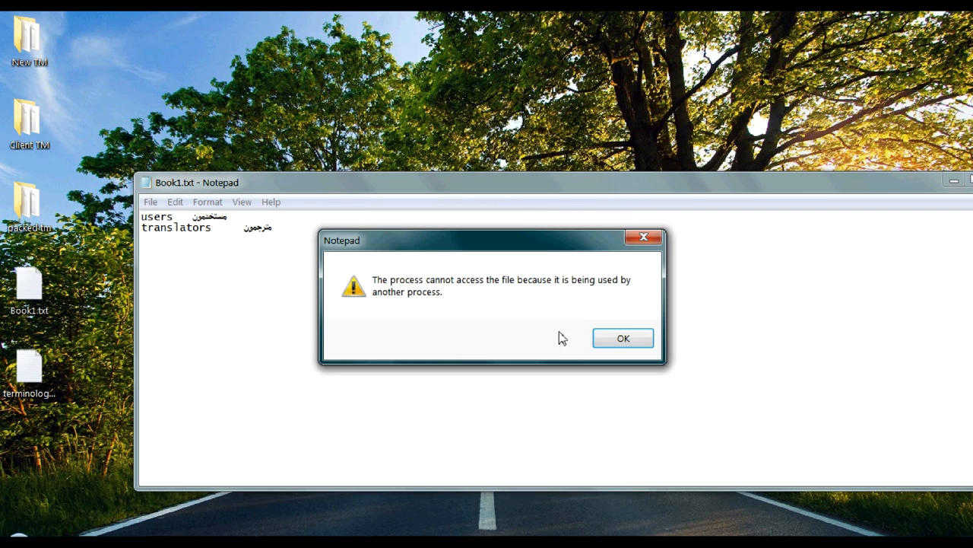
pyautogui.click(620, 338)
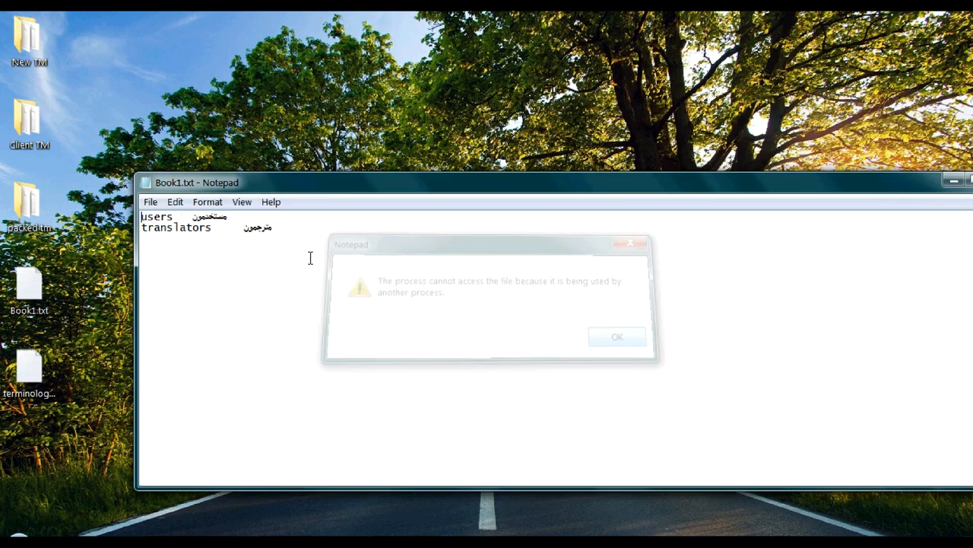
pyautogui.doubleClick(145, 183)
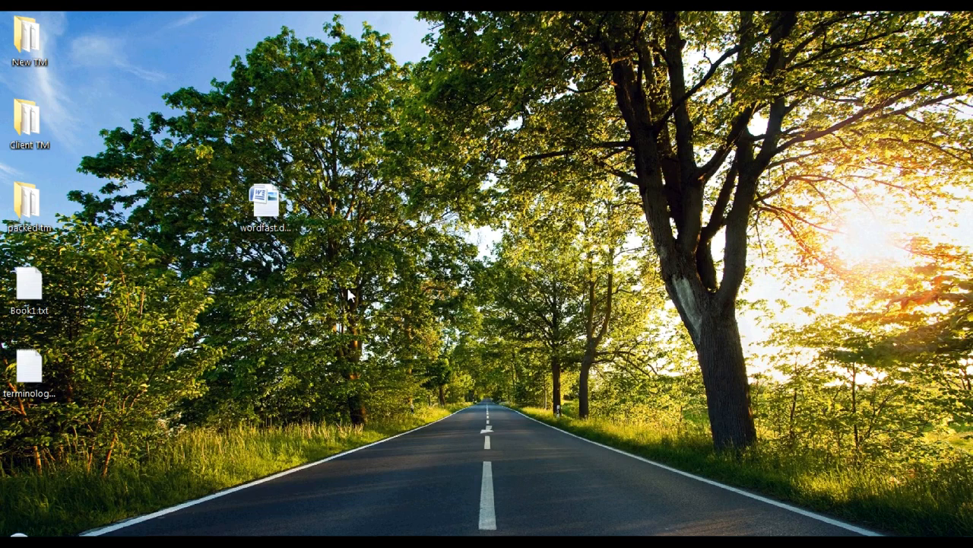
pyautogui.rightClick(492, 224)
pyautogui.click(526, 266)
pyautogui.doubleClick(30, 288)
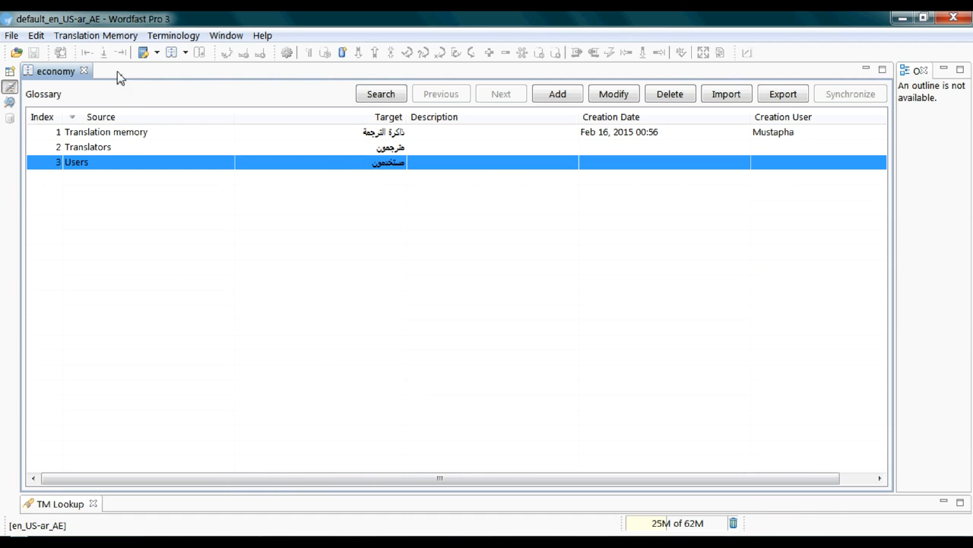
# Switch to Wordfast Pro, close the economy glossary and remove it from the project's glossary list.
pyautogui.click(84, 71)
pyautogui.click(173, 35)
pyautogui.click(152, 61)
pyautogui.click(353, 128)
pyautogui.press('Delete')
pyautogui.press('Return')
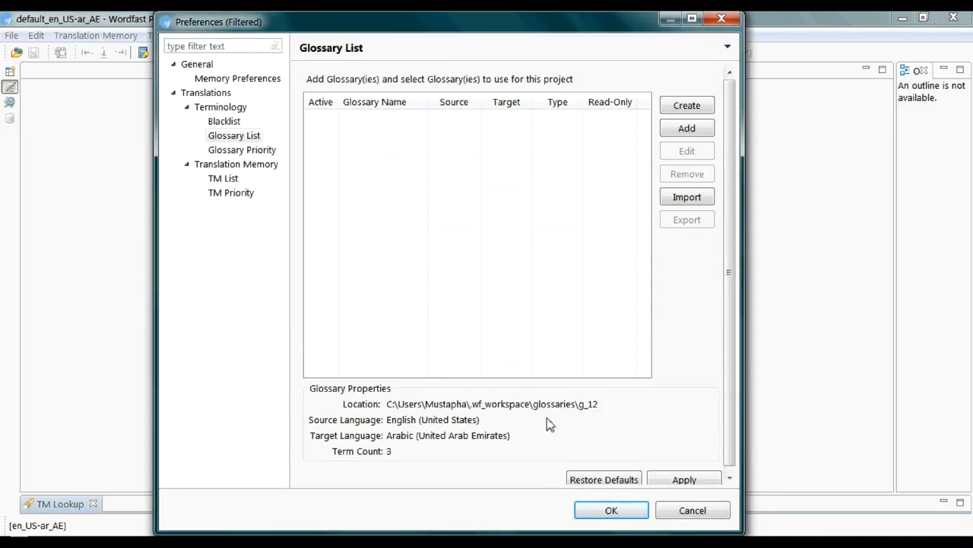
pyautogui.click(613, 511)
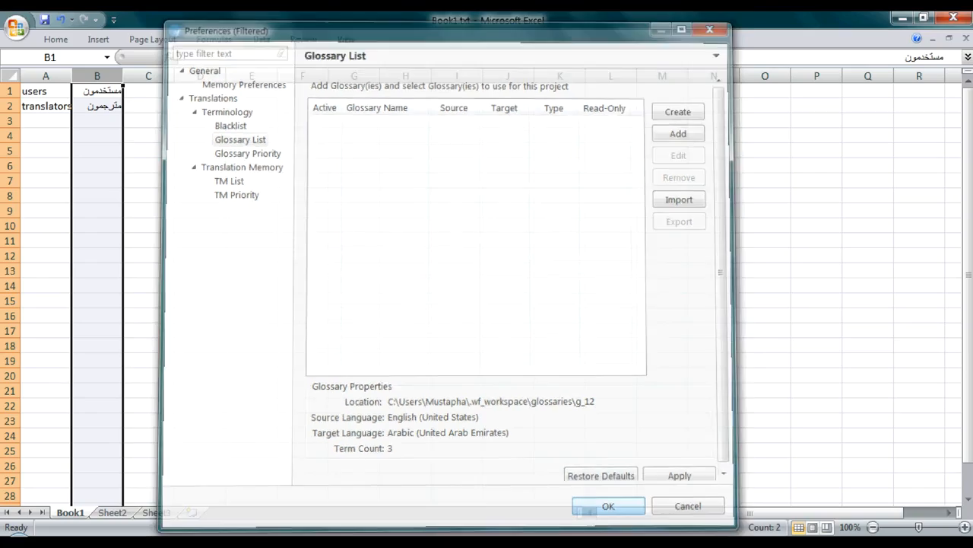
# Close the Excel workbook, then resave the Desktop file Book1.txt in Notepad with UTF-8 encoding, replacing the existing file.
pyautogui.click(954, 17)
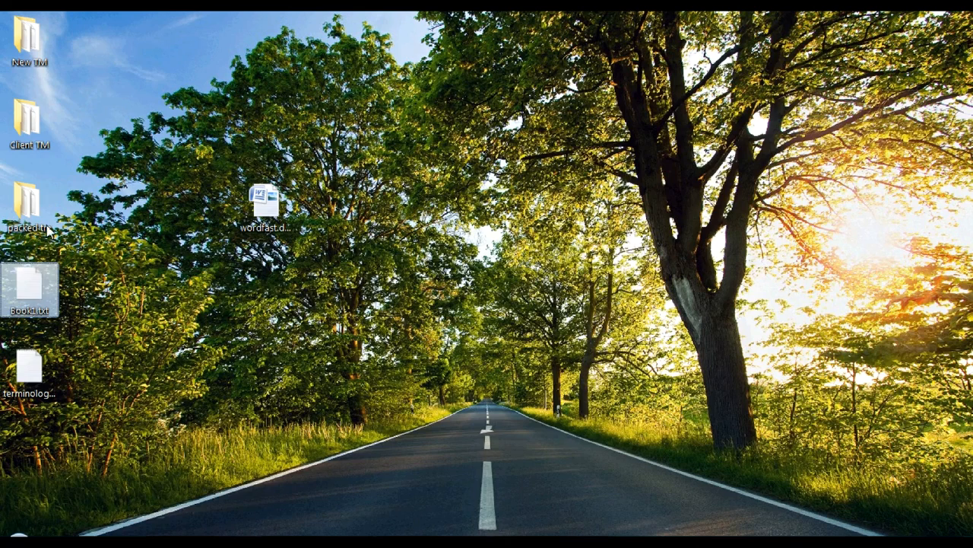
pyautogui.doubleClick(29, 286)
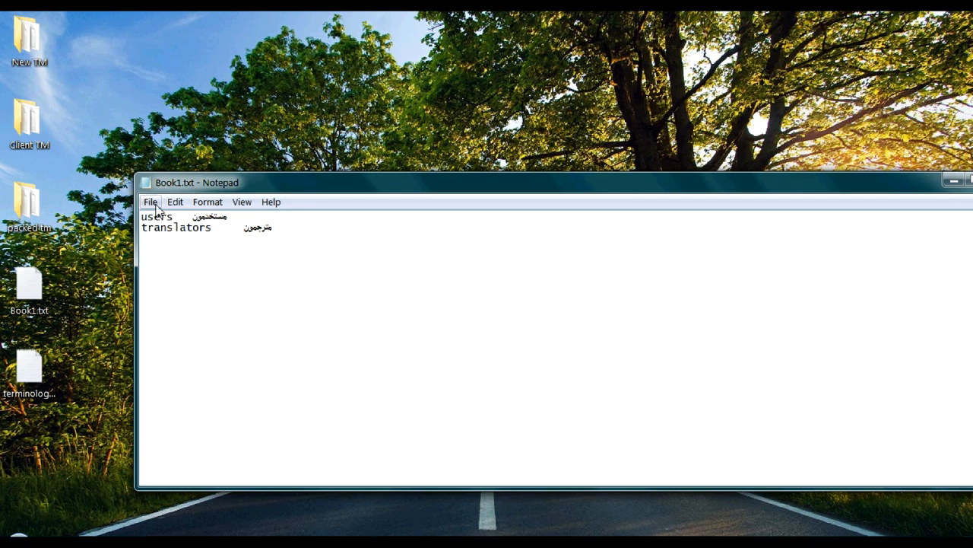
pyautogui.click(150, 201)
pyautogui.click(189, 268)
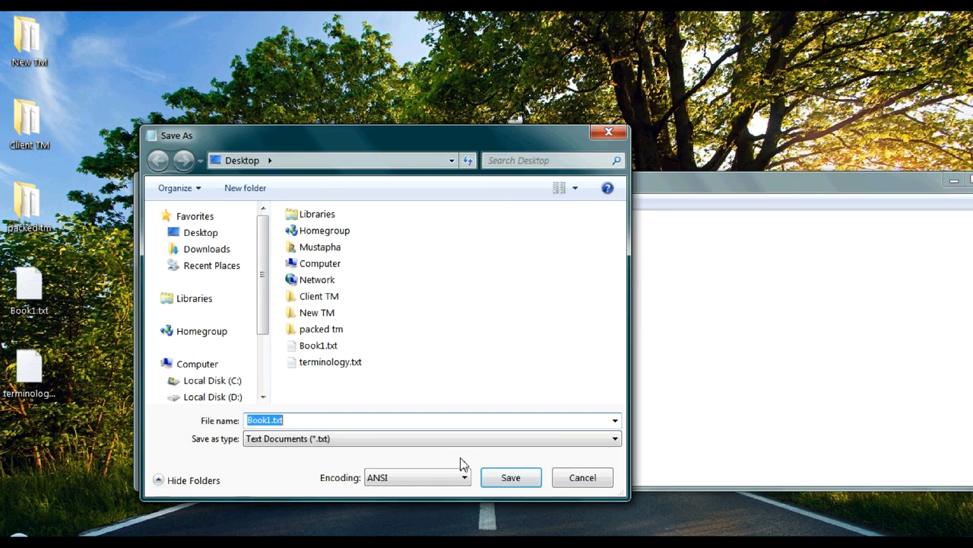
pyautogui.click(426, 478)
pyautogui.click(411, 528)
pyautogui.click(488, 481)
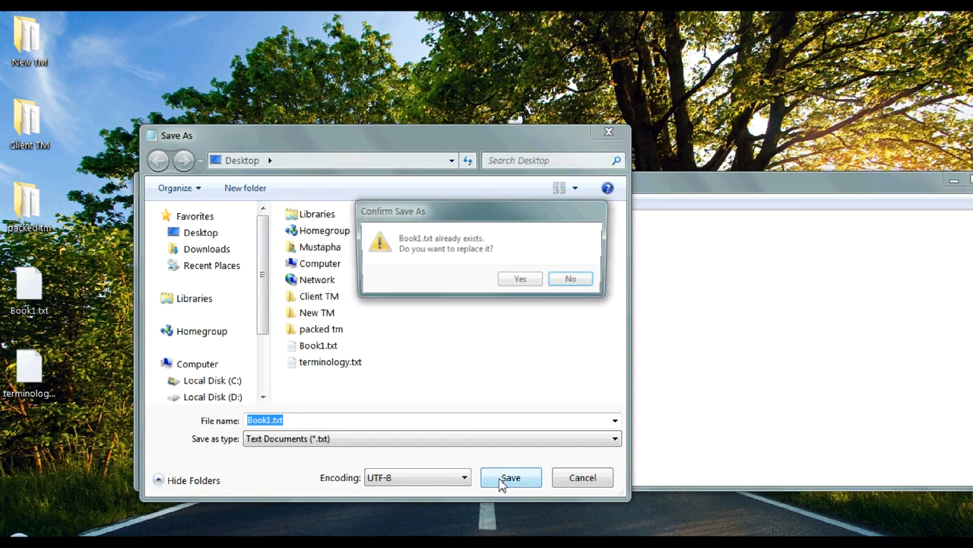
pyautogui.click(513, 285)
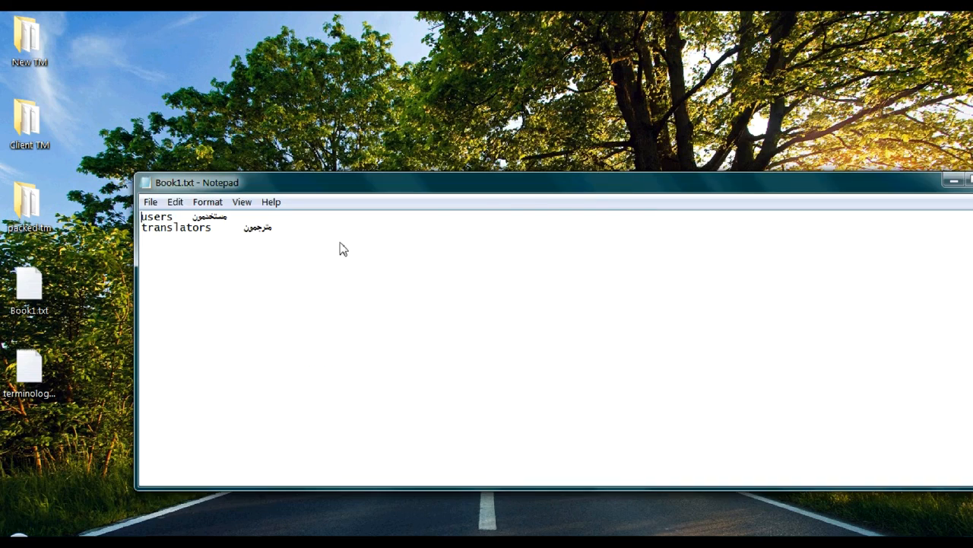
pyautogui.click(145, 182)
pyautogui.click(244, 284)
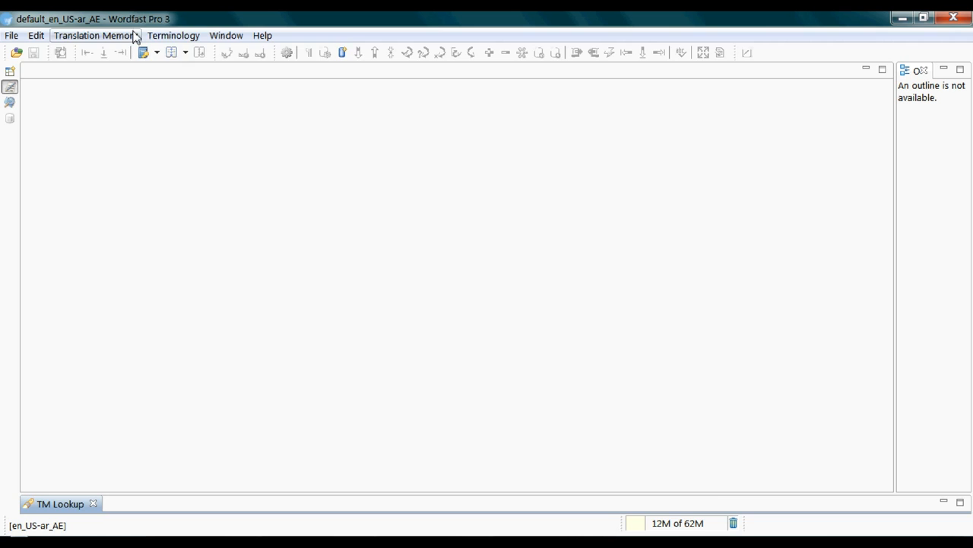
# Begin a glossary import in Wordfast Pro's glossary list and choose Book1.txt on the Desktop as the source file.
pyautogui.click(172, 35)
pyautogui.click(194, 50)
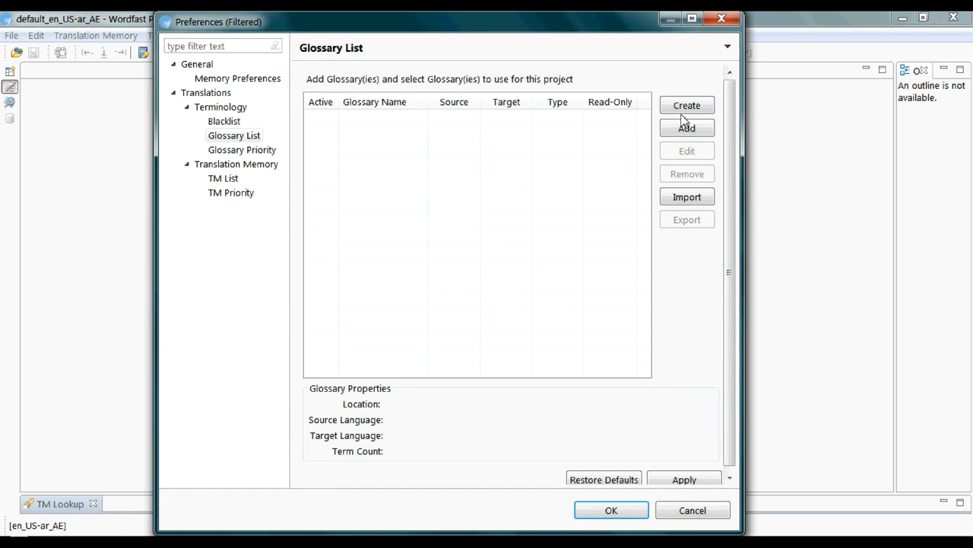
pyautogui.click(687, 197)
pyautogui.click(584, 183)
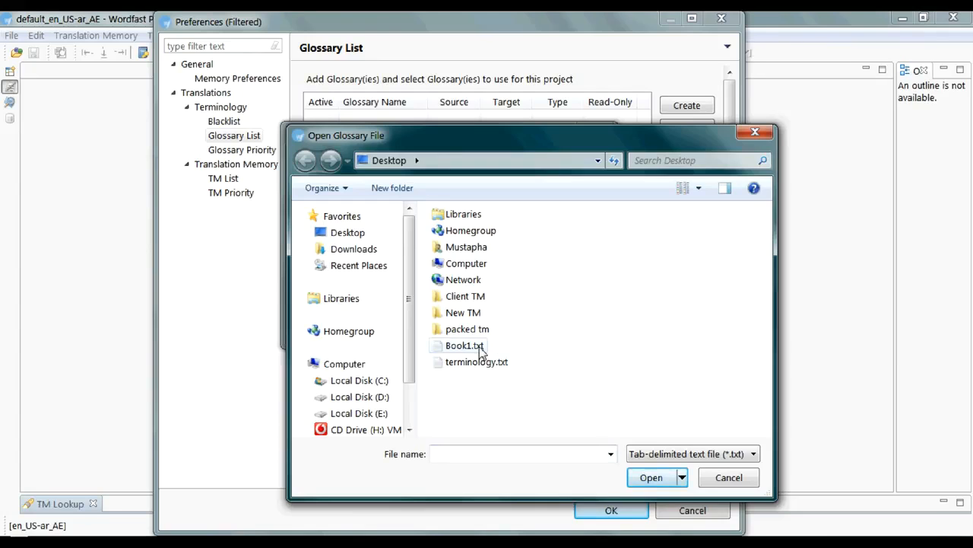
pyautogui.doubleClick(480, 347)
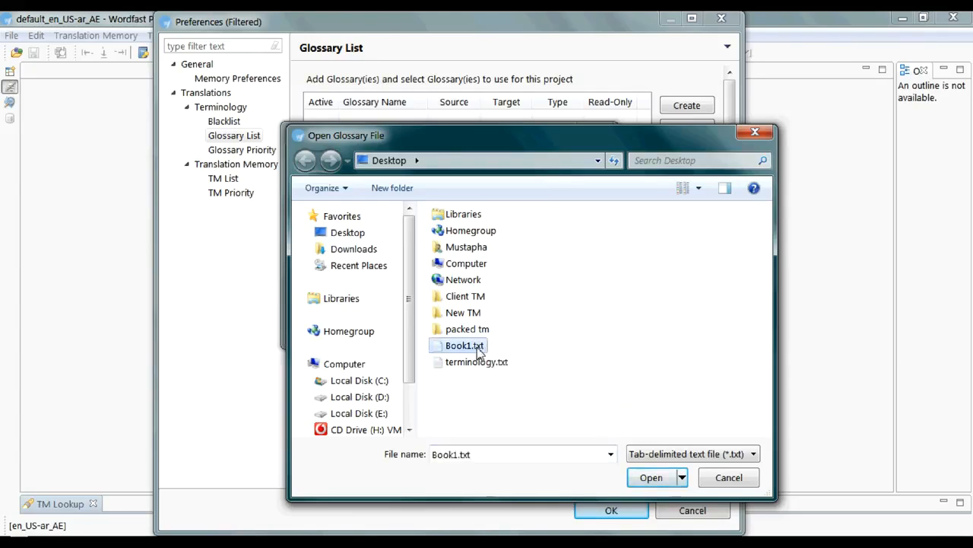
# Import the terms into a new glossary named Book1, English (United States) to Arabic (United Arab Emirates), and open that glossary.
pyautogui.click(505, 327)
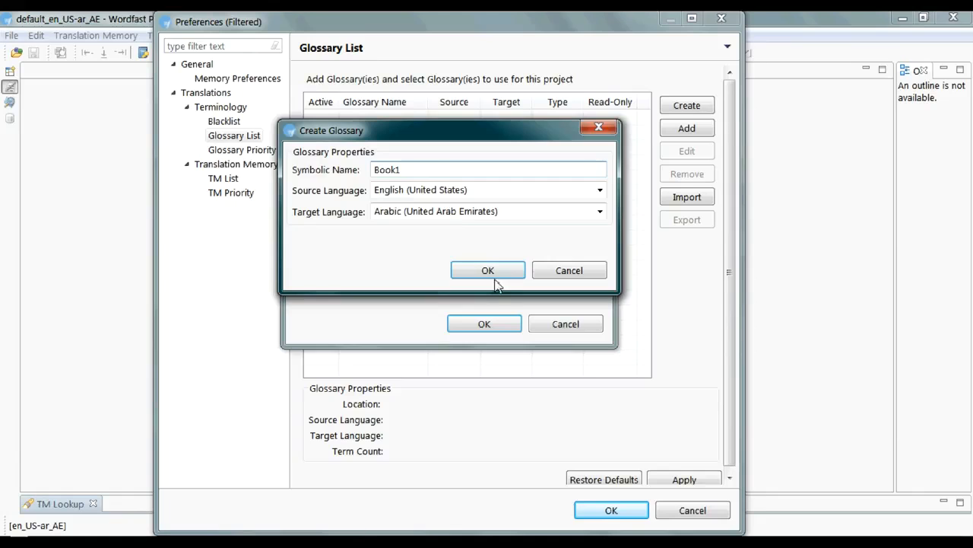
pyautogui.click(485, 273)
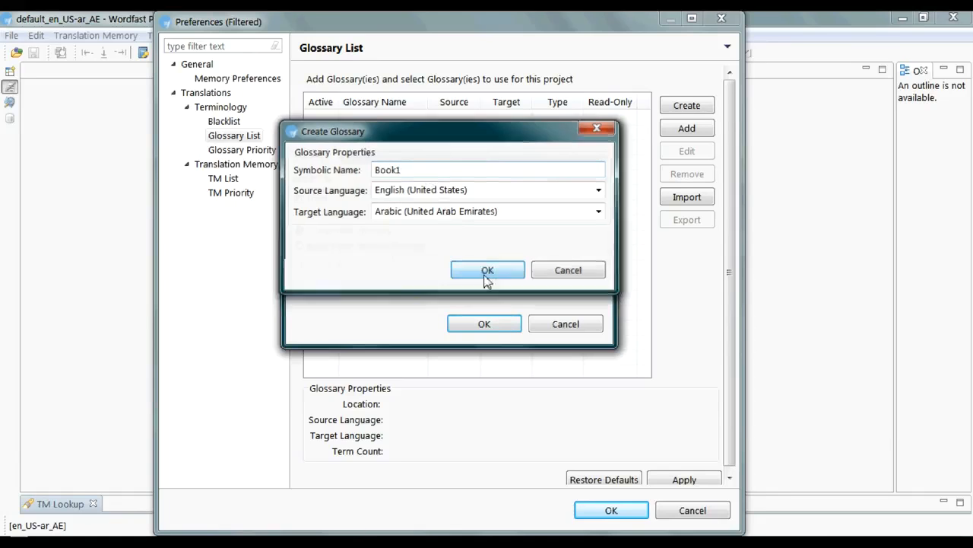
pyautogui.click(493, 327)
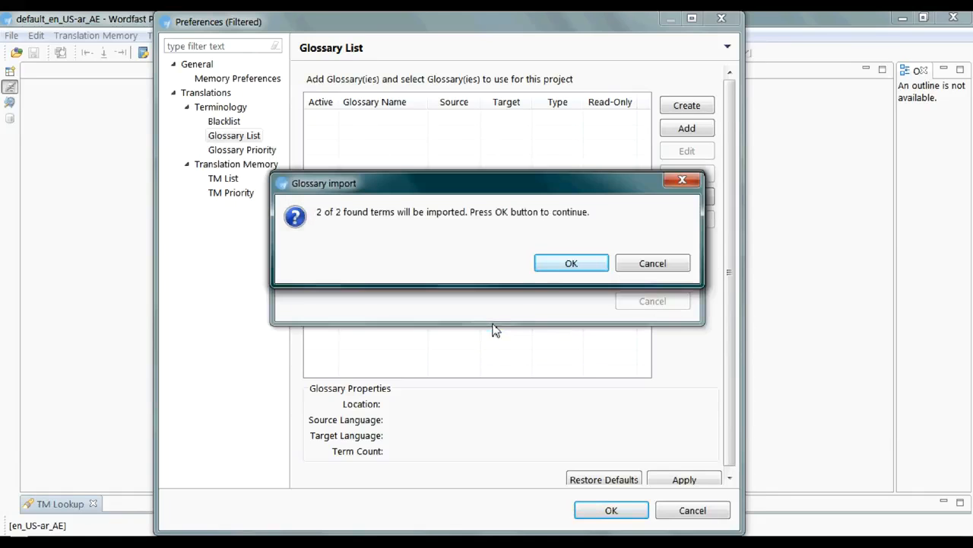
pyautogui.click(553, 270)
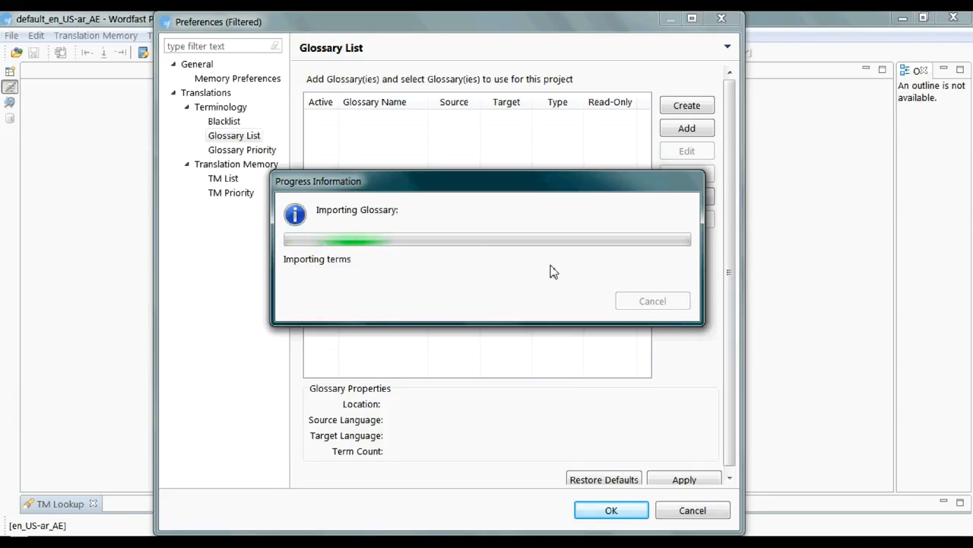
pyautogui.click(652, 289)
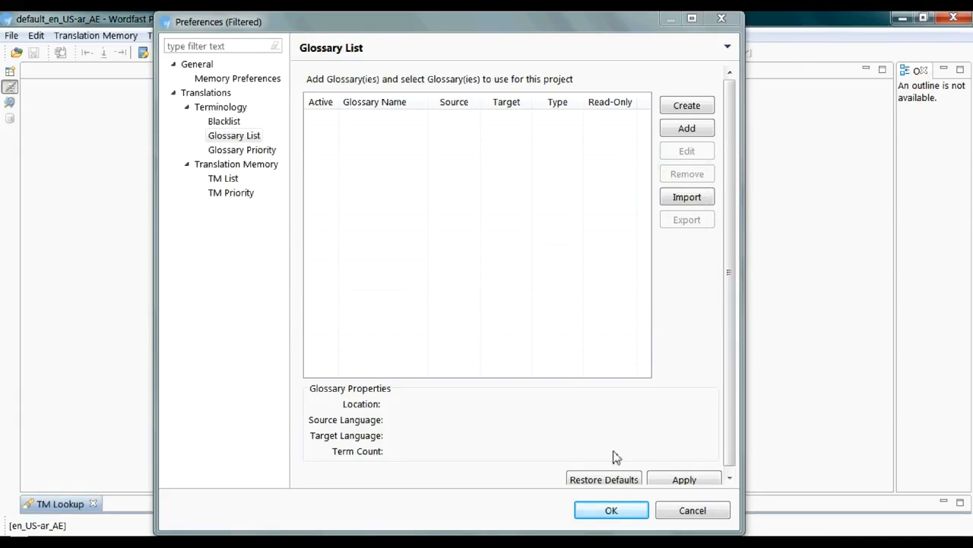
pyautogui.click(614, 511)
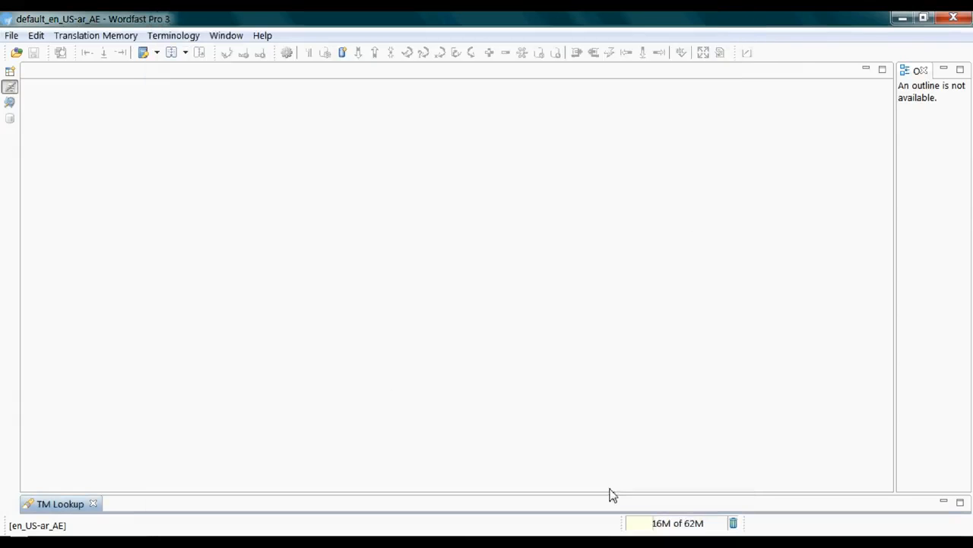
pyautogui.click(171, 52)
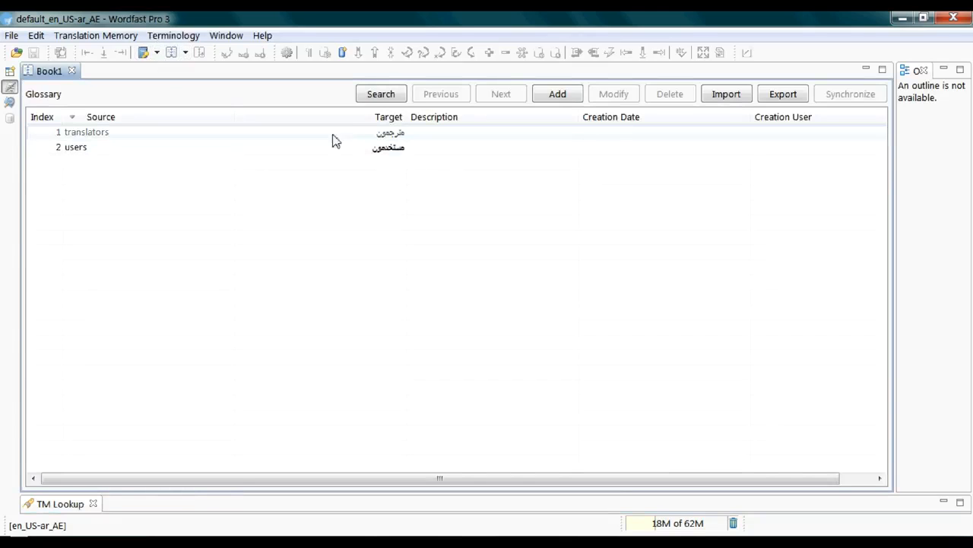